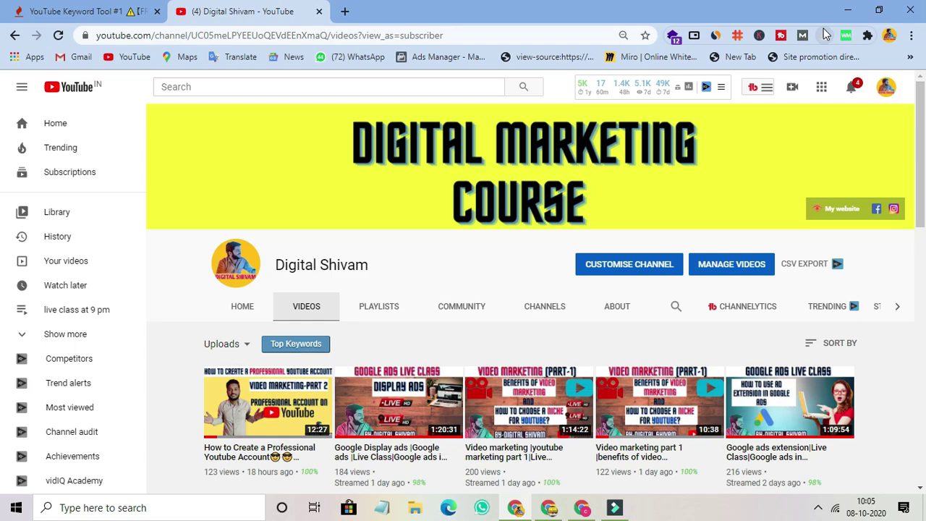
pyautogui.click(345, 11)
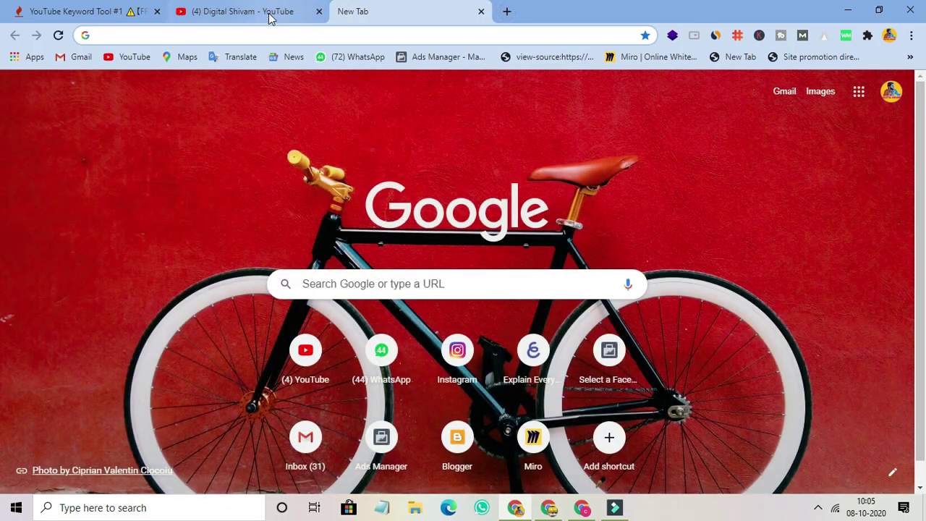
pyautogui.click(268, 14)
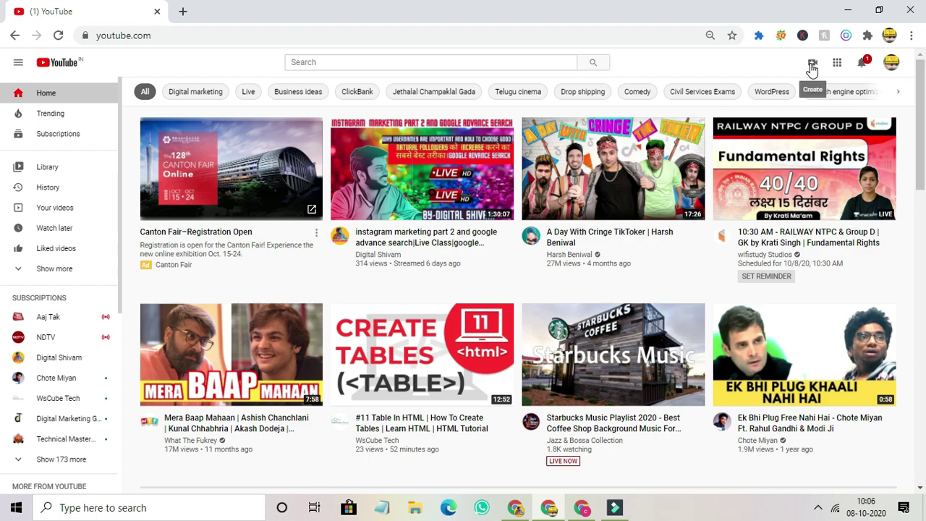
# Start a new video upload and choose the file 2019-10-24-160232647.mp4 from the Videos folder.
pyautogui.click(812, 65)
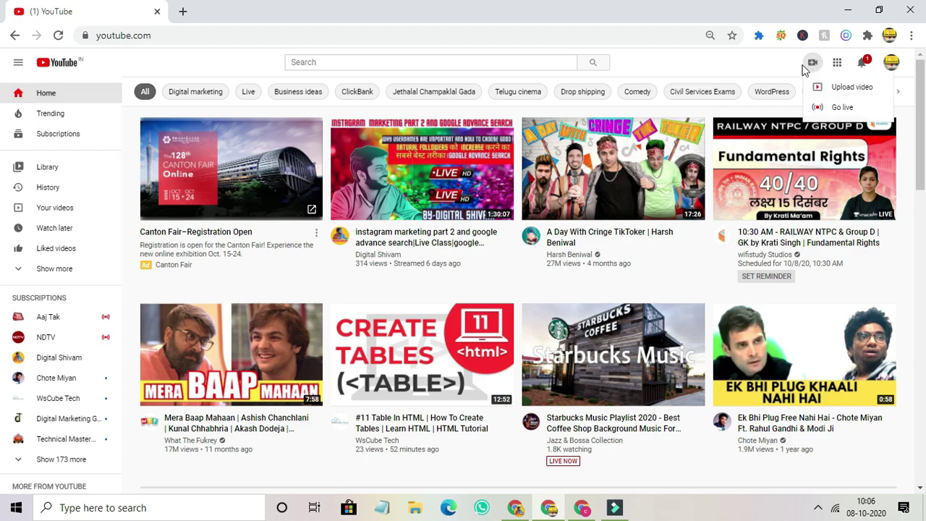
pyautogui.click(845, 94)
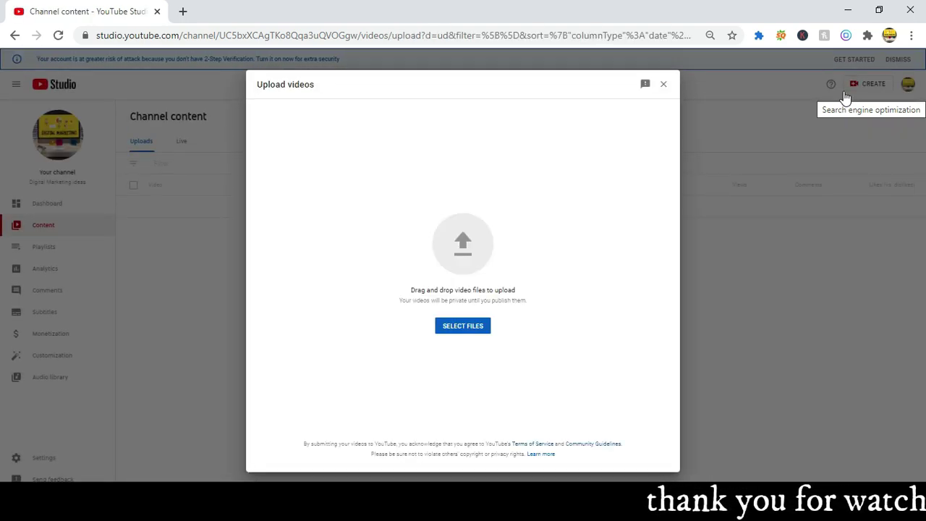
pyautogui.click(459, 329)
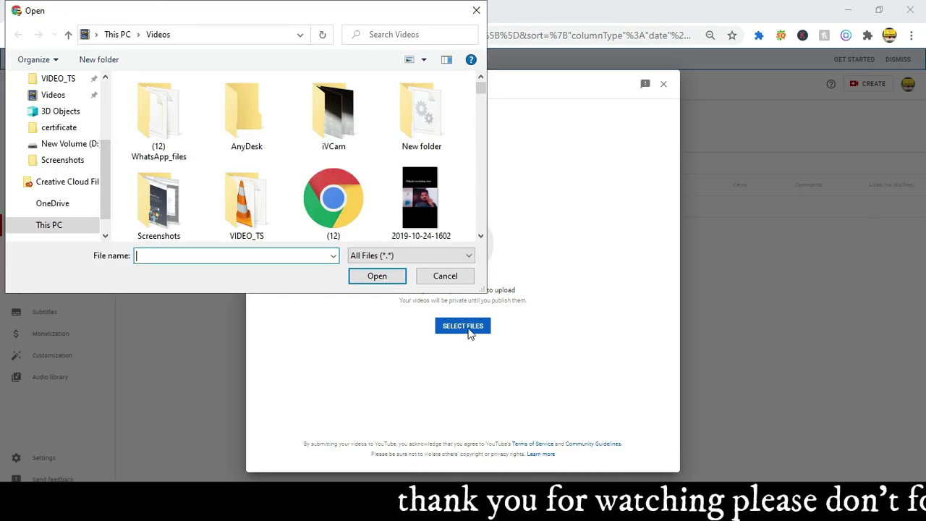
pyautogui.click(420, 197)
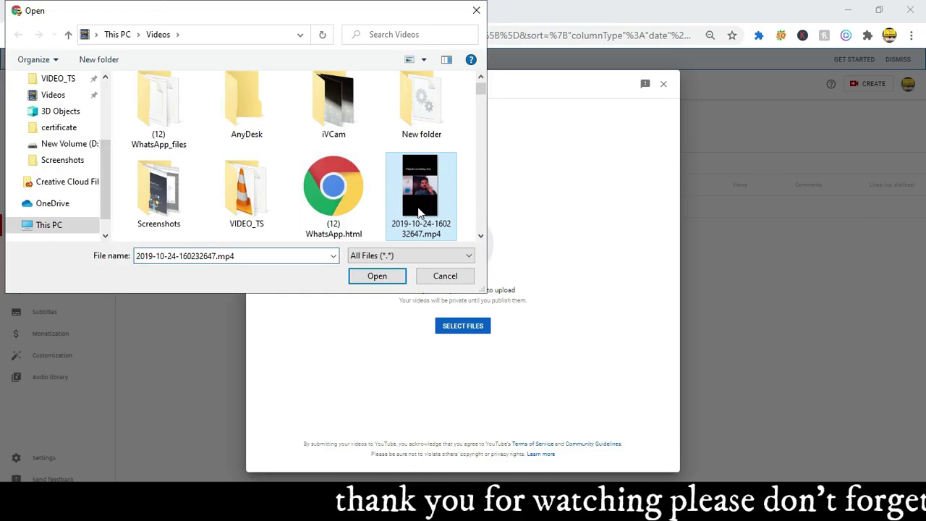
pyautogui.click(390, 278)
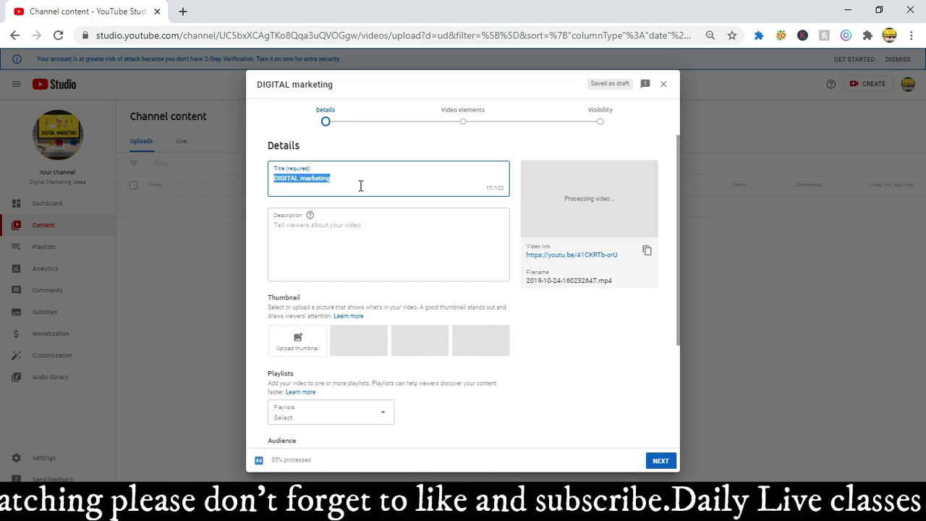
# Replace the video title with "How to learn digital marketing|Digital marketing course in hindi| #digitalmarketing".
pyautogui.scroll(-4, 325, 415)
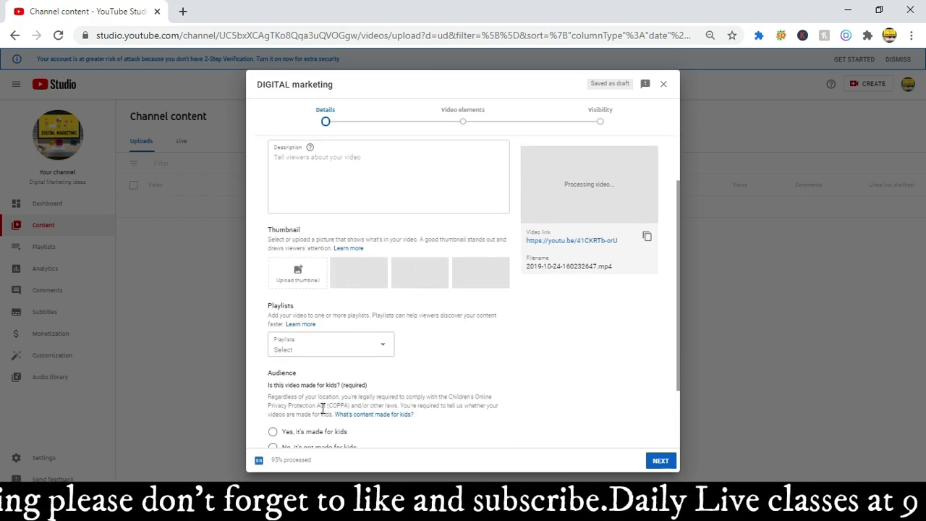
pyautogui.scroll(4, 330, 369)
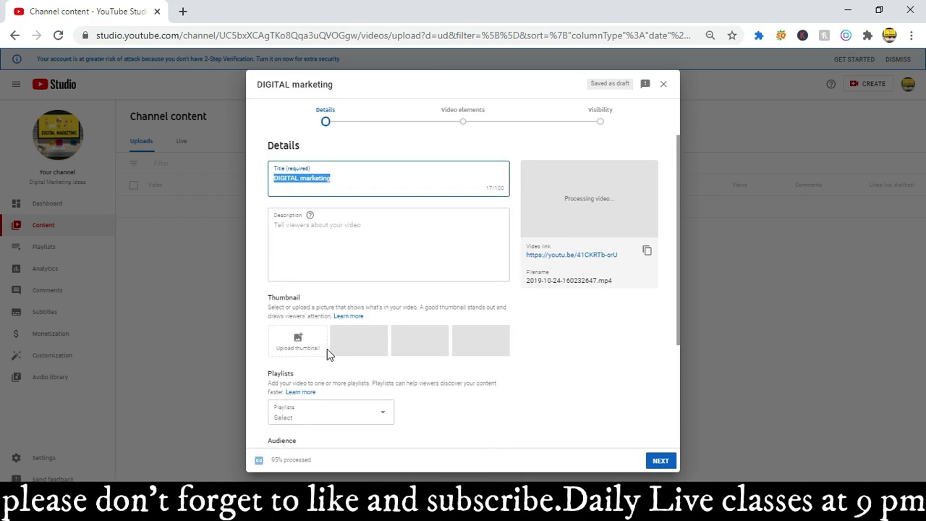
pyautogui.tripleClick(358, 186)
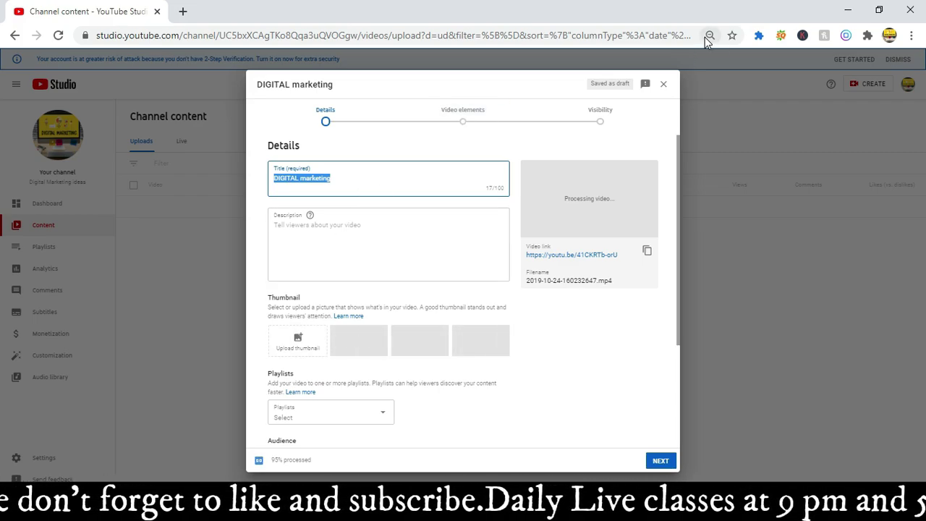
pyautogui.click(709, 35)
pyautogui.click(672, 61)
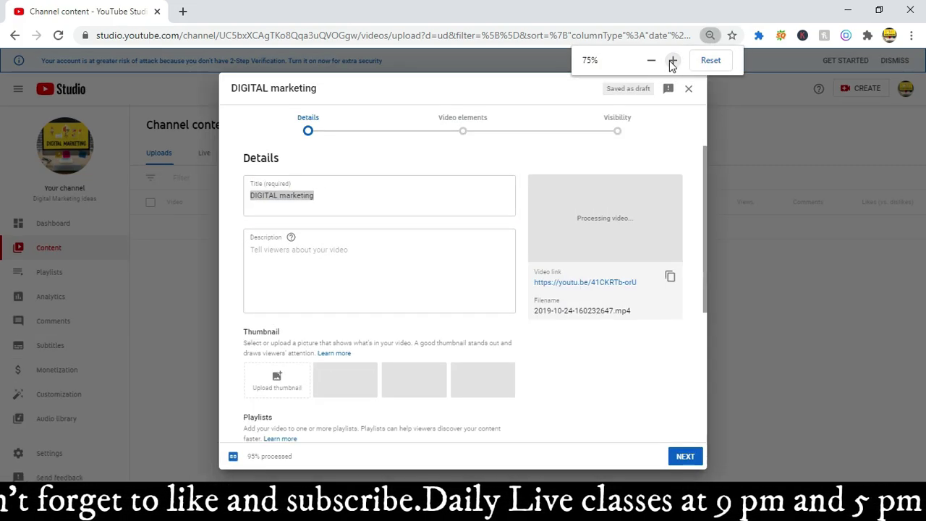
pyautogui.click(672, 61)
pyautogui.click(672, 61)
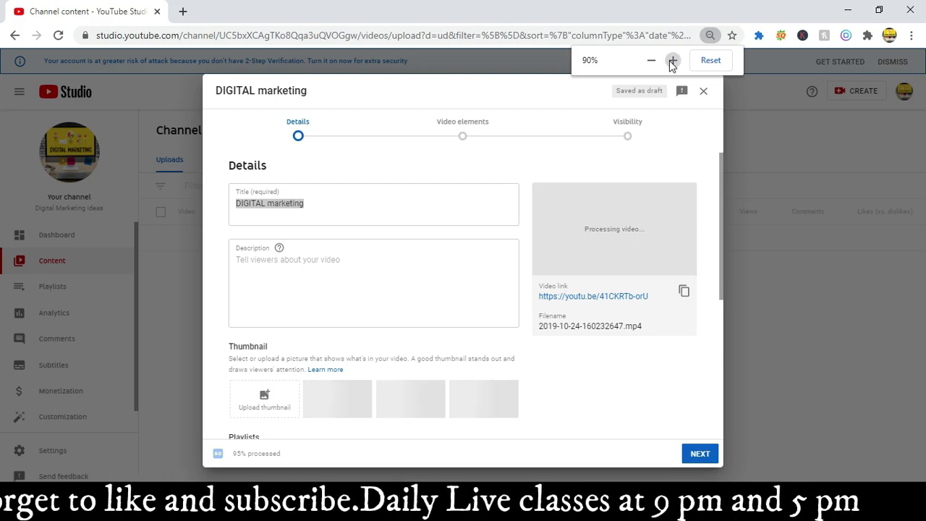
pyautogui.click(311, 218)
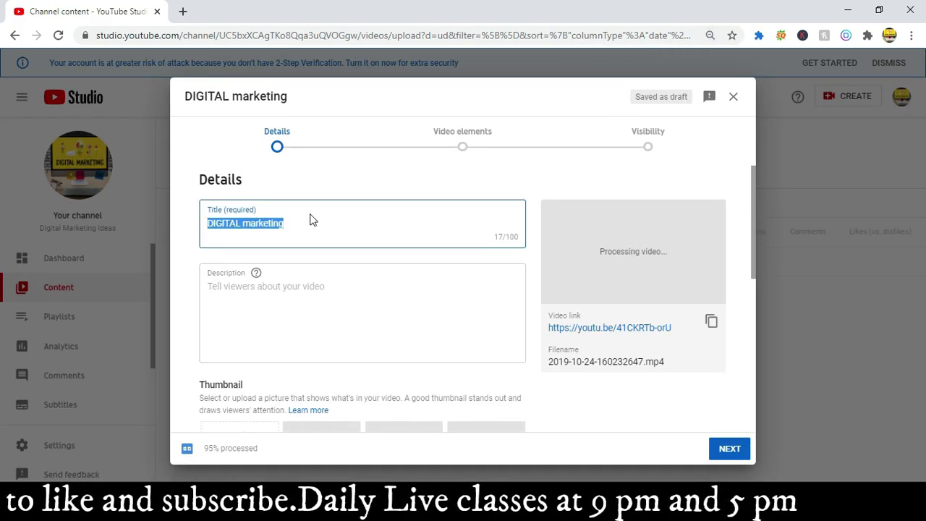
pyautogui.press('BackSpace')
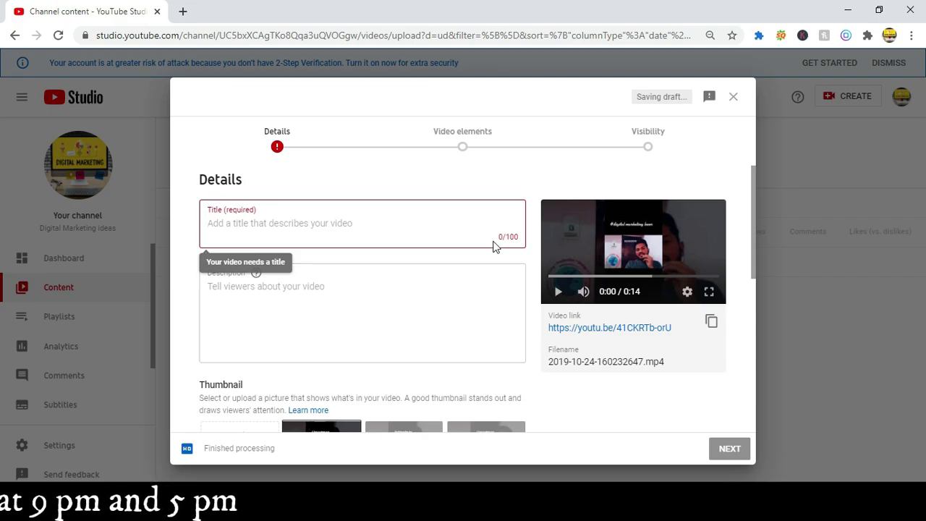
pyautogui.moveTo(496, 238); pyautogui.dragTo(536, 242)
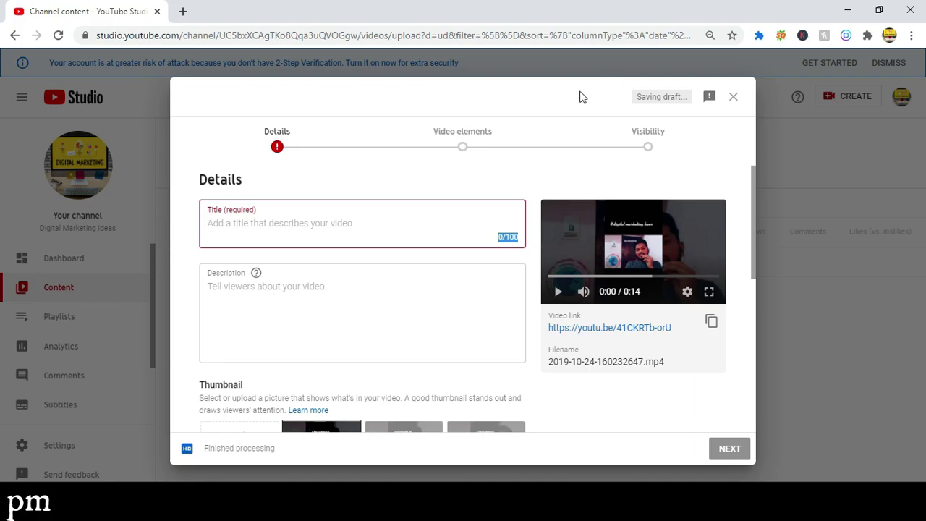
pyautogui.click(375, 227)
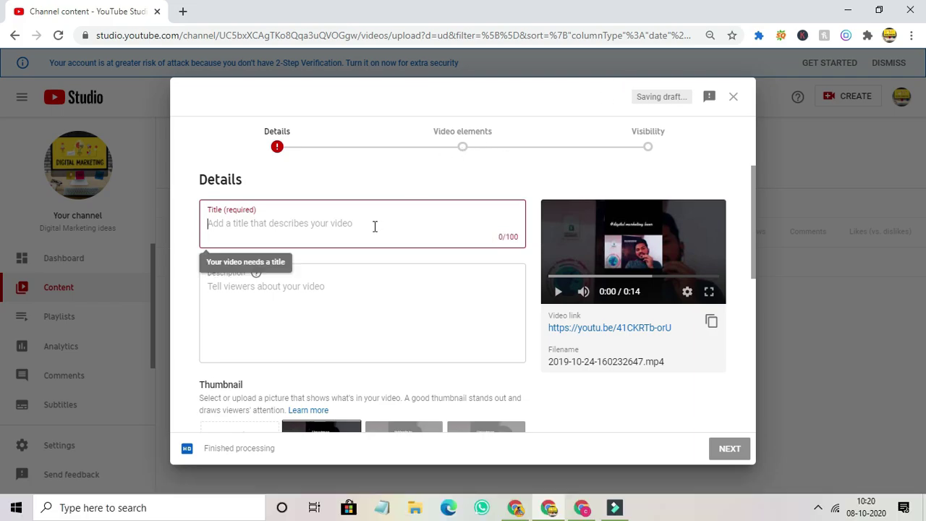
pyautogui.write('How to learn digital marketing|Digital marketing course in hindi| #digitalmarketing')
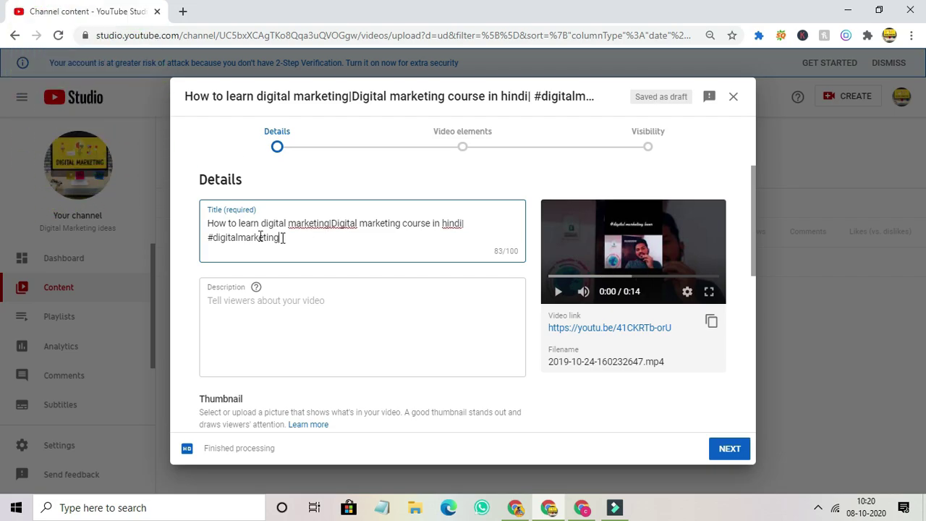
pyautogui.moveTo(260, 223); pyautogui.dragTo(396, 224)
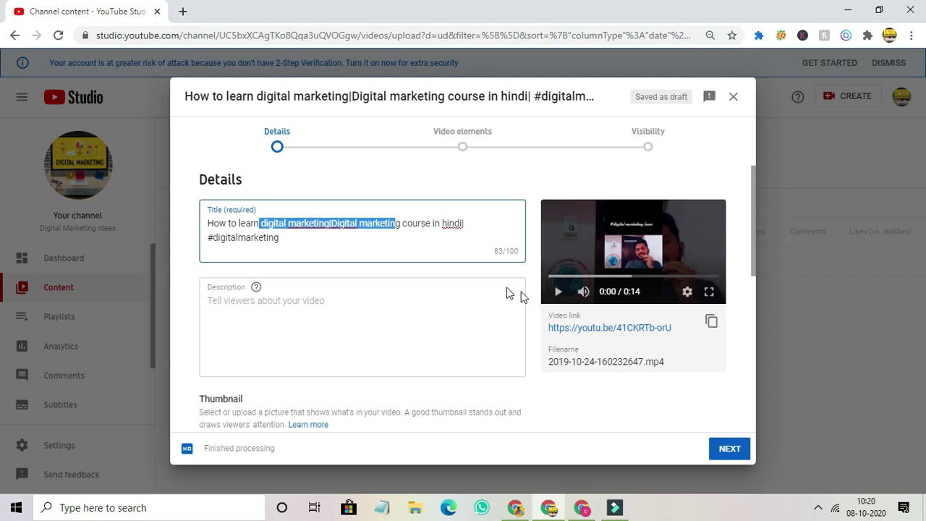
pyautogui.click(515, 507)
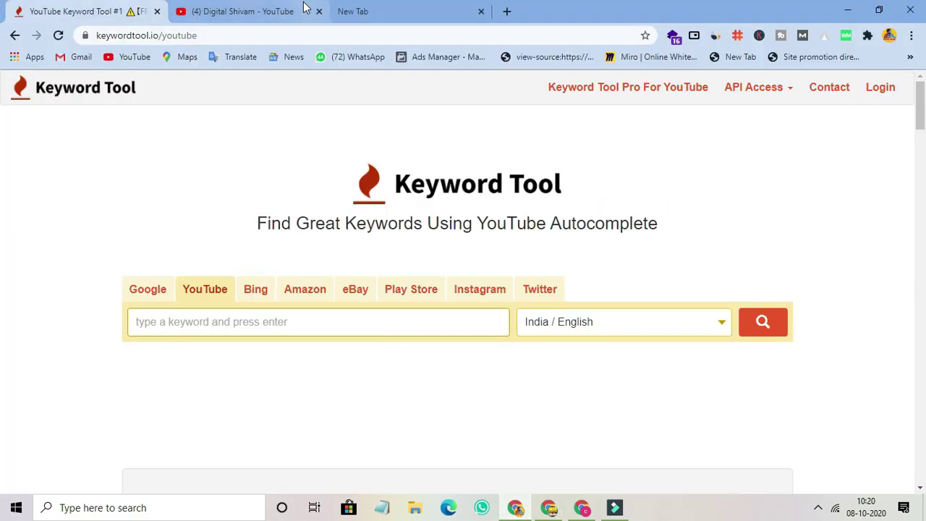
pyautogui.click(270, 12)
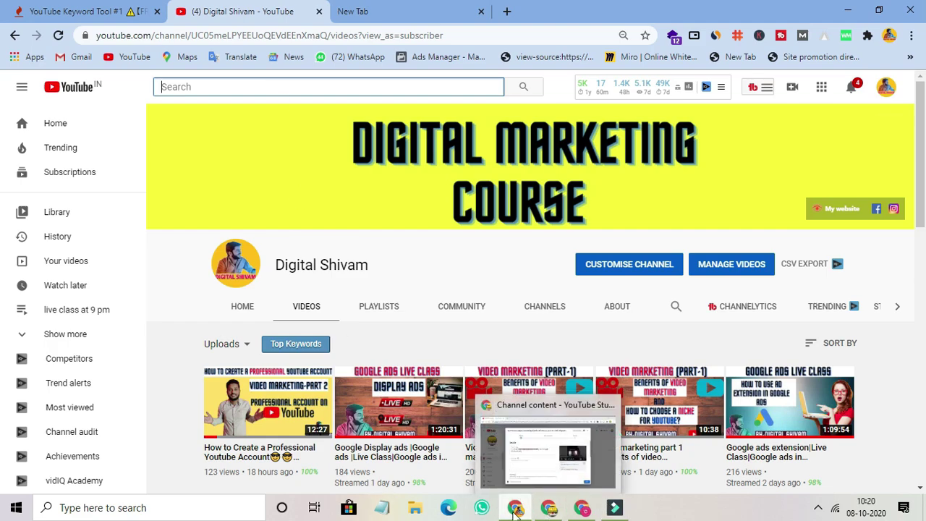
pyautogui.click(544, 509)
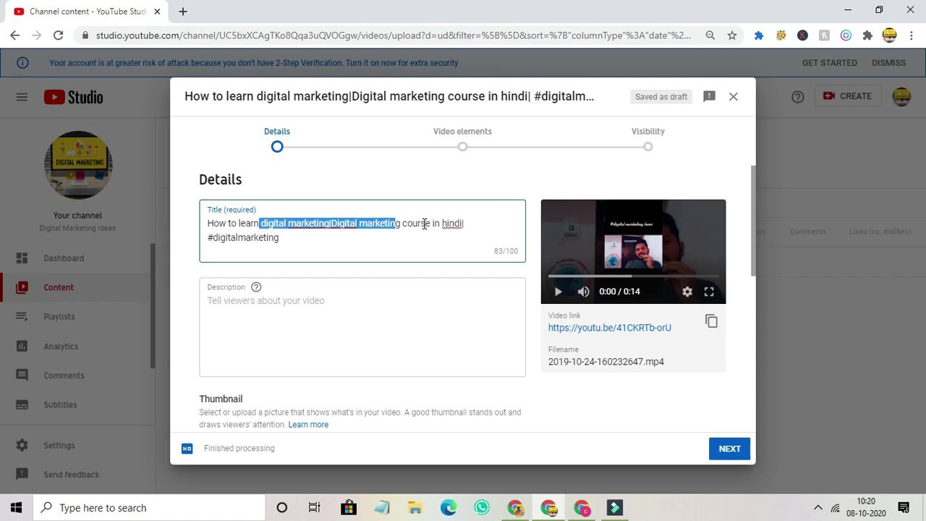
# Copy the complete video title, including its hashtag, into the empty description.
pyautogui.click(286, 236)
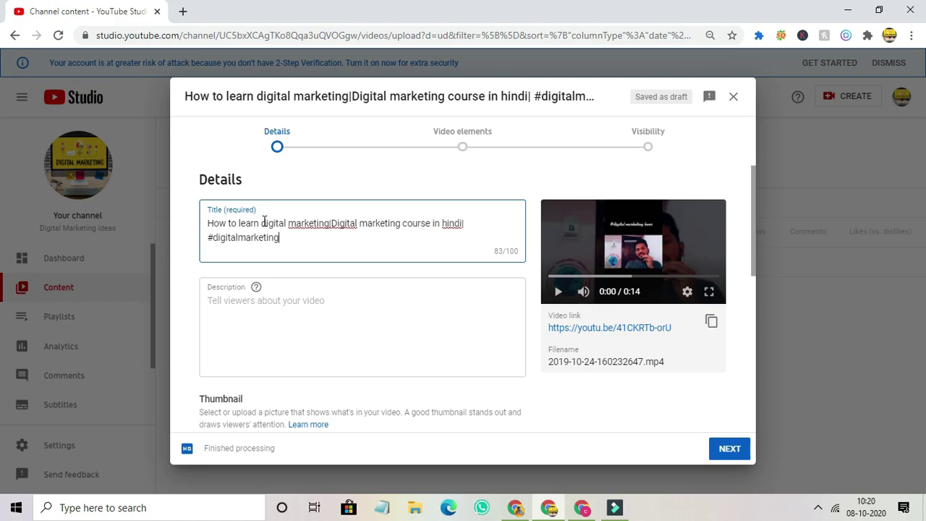
pyautogui.moveTo(260, 224); pyautogui.dragTo(203, 221)
pyautogui.hotkey('ctrl', 'c')
pyautogui.click(284, 243)
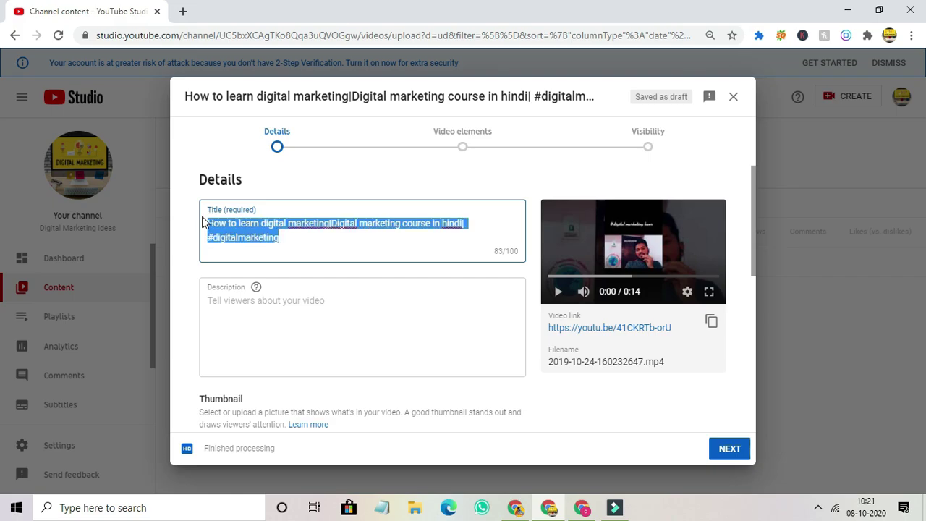
pyautogui.click(221, 311)
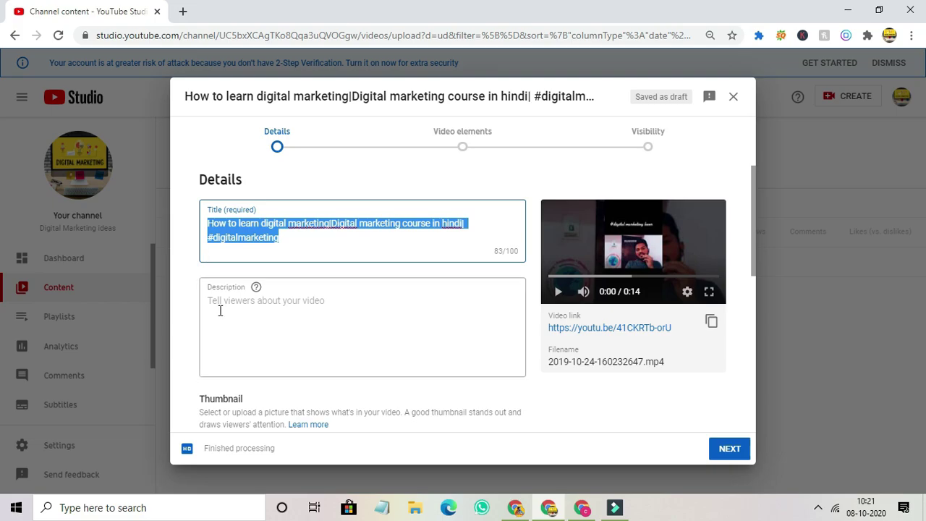
pyautogui.hotkey('ctrl', 'v')
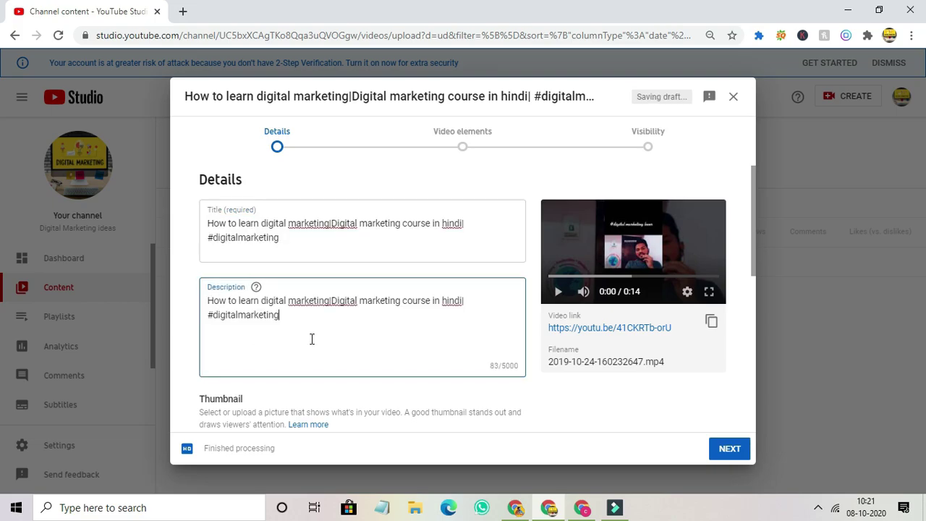
# Add the hashtag #onlinemarketing on a new line at the end of the description.
pyautogui.scroll(-1, 311, 334)
pyautogui.press('Return')
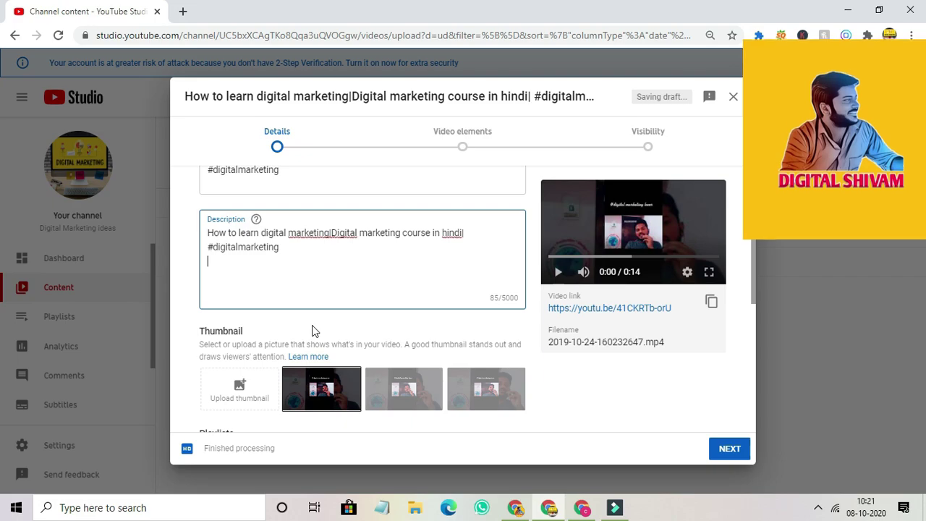
pyautogui.write('#')
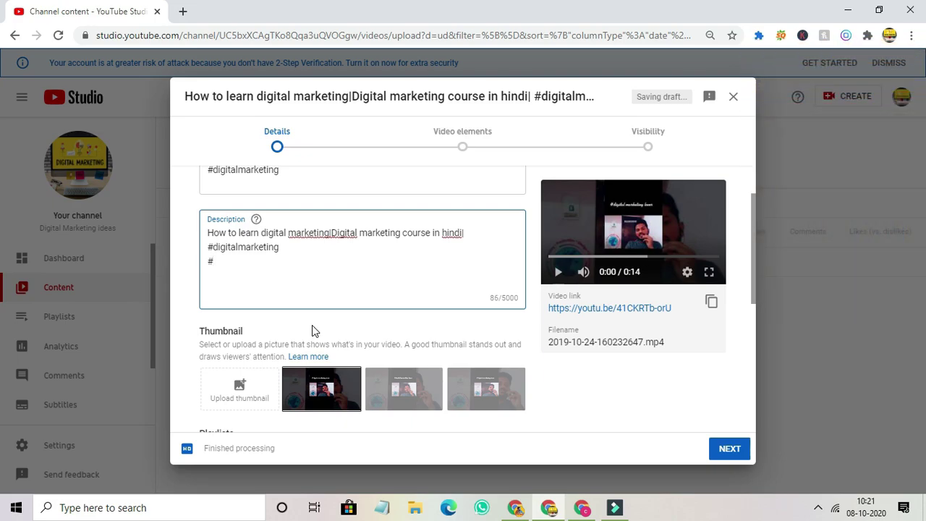
pyautogui.write('onlineemarketing')
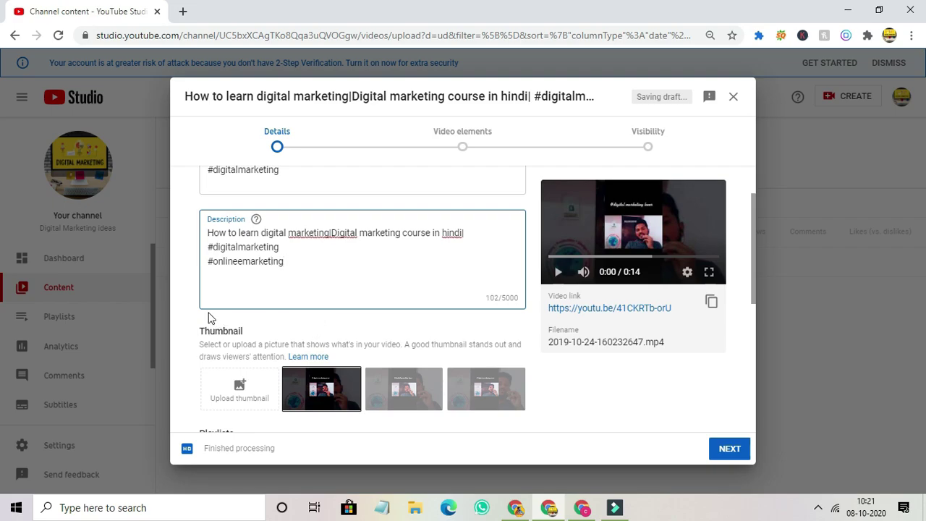
pyautogui.click(238, 263)
pyautogui.press('BackSpace')
pyautogui.scroll(-1, 243, 311)
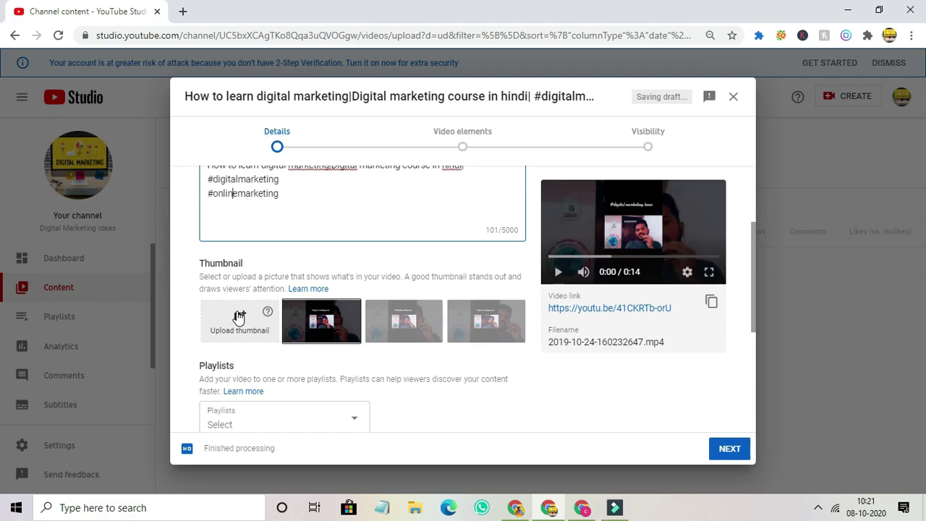
pyautogui.scroll(-1, 242, 315)
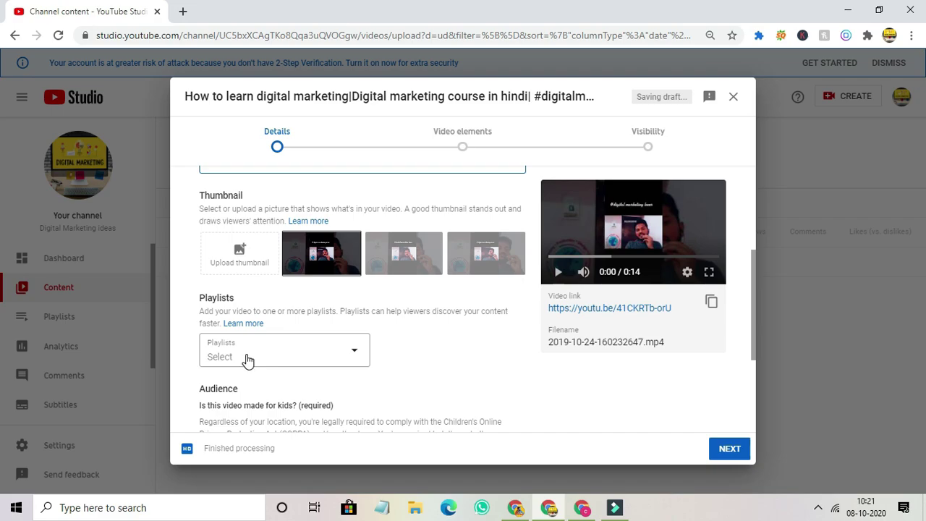
pyautogui.scroll(2, 246, 359)
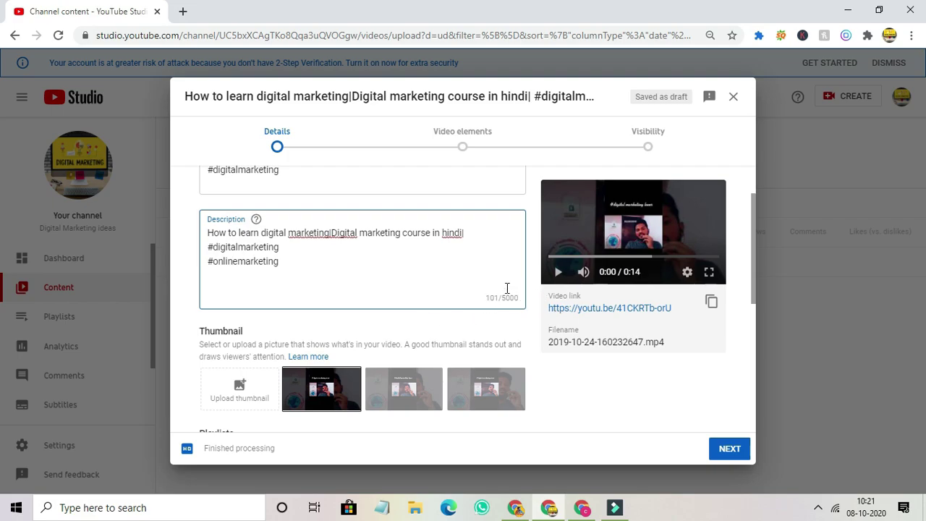
# Switch to the Digital Shivam channel, open the Instagram bio optimization video's details and highlight the hashtags below the first description line.
pyautogui.click(515, 505)
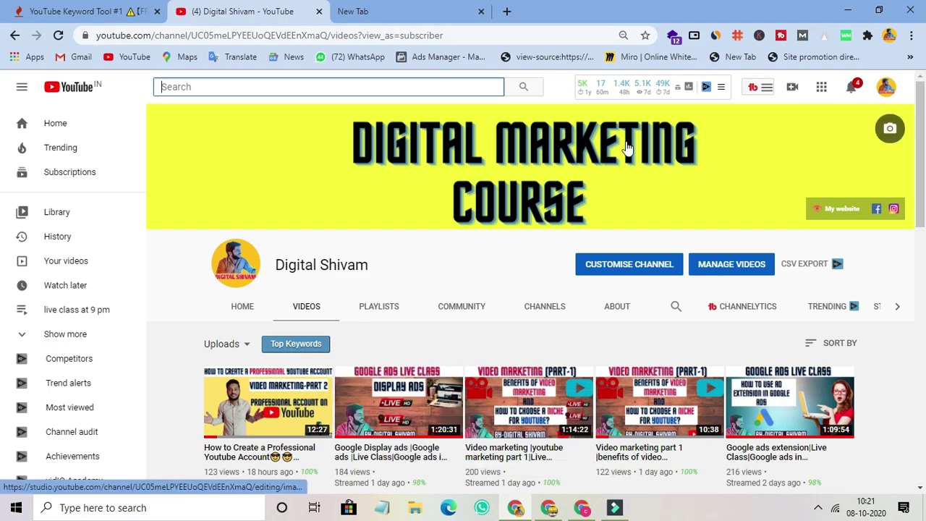
pyautogui.click(629, 264)
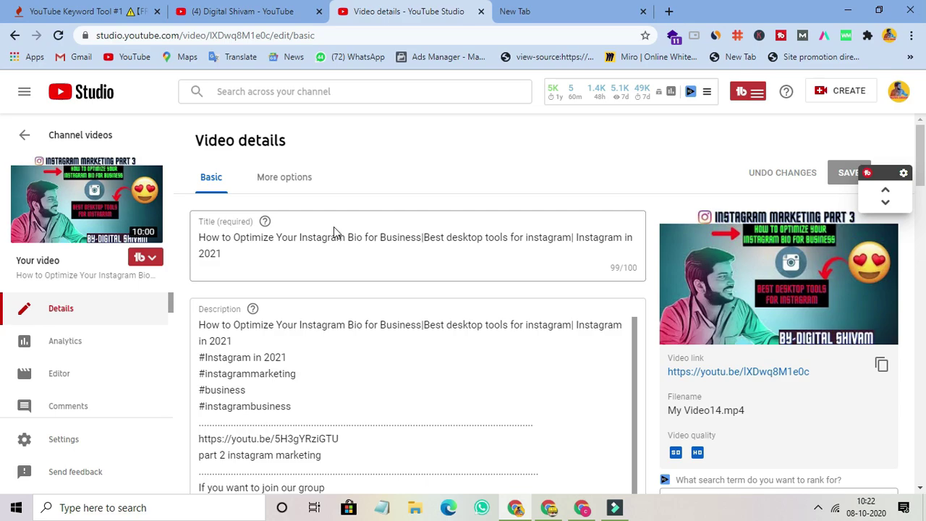
pyautogui.scroll(-2, 352, 254)
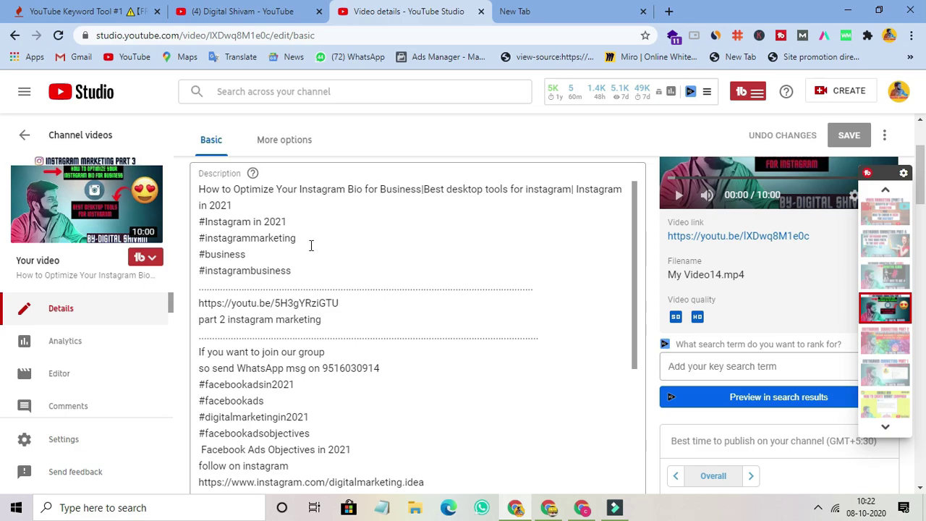
pyautogui.click(206, 219)
pyautogui.keyDown('shift'); pyautogui.click(296, 275); pyautogui.keyUp('shift')
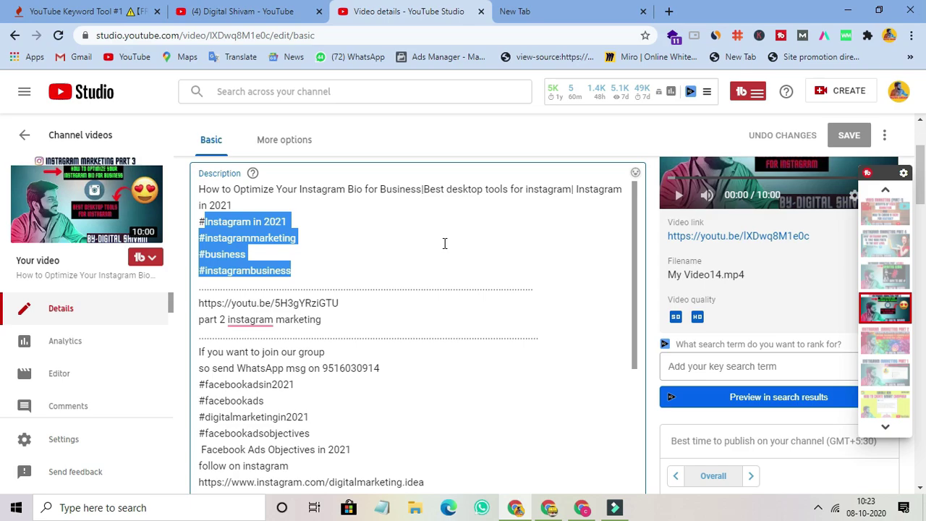
# Review the rest of the example video's description and highlight its Instagram profile link.
pyautogui.scroll(-2, 310, 322)
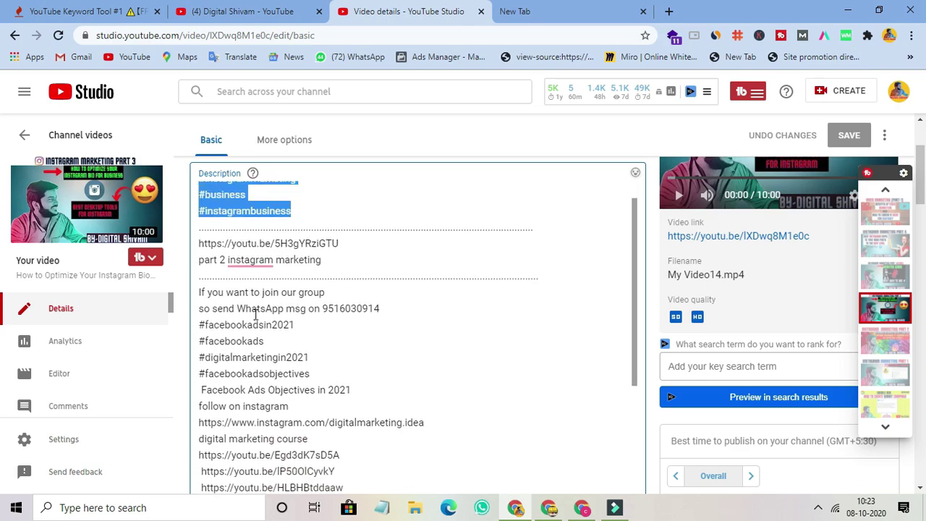
pyautogui.scroll(-8, 289, 231)
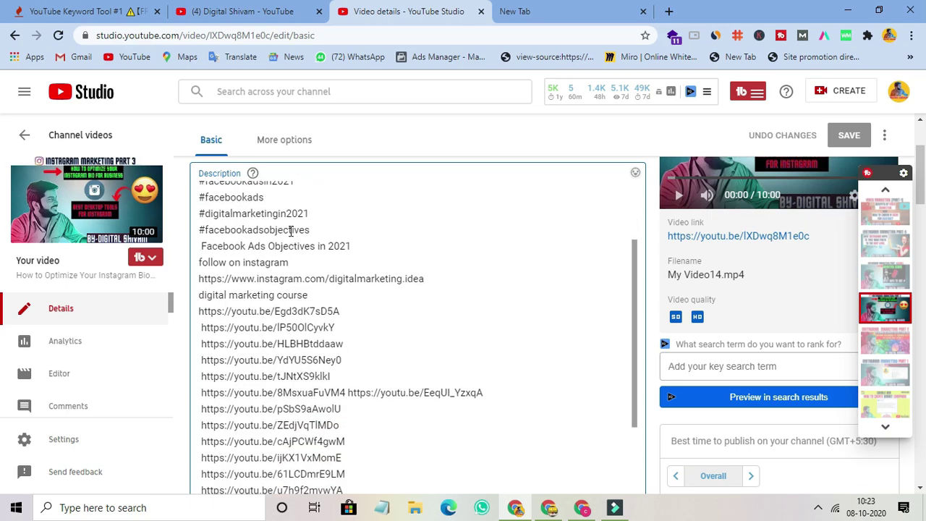
pyautogui.scroll(-5, 289, 247)
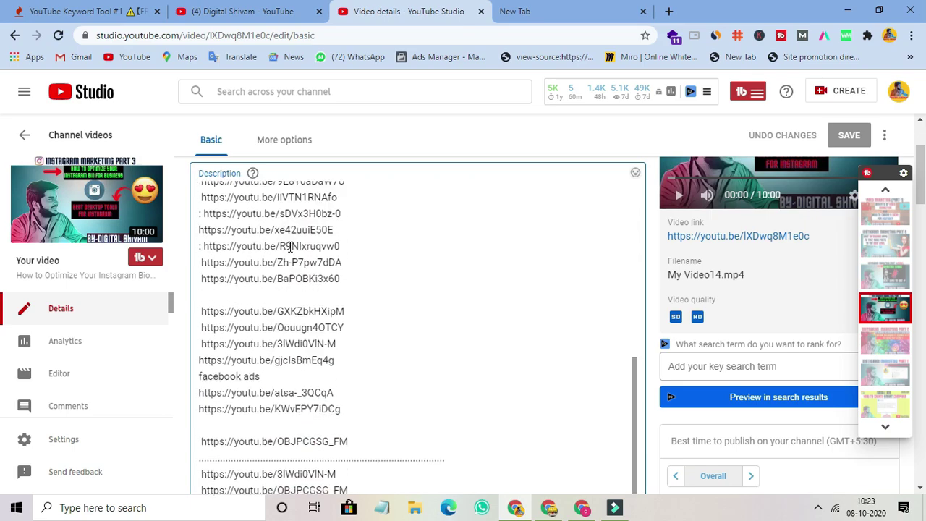
pyautogui.scroll(5, 289, 261)
pyautogui.scroll(8, 288, 268)
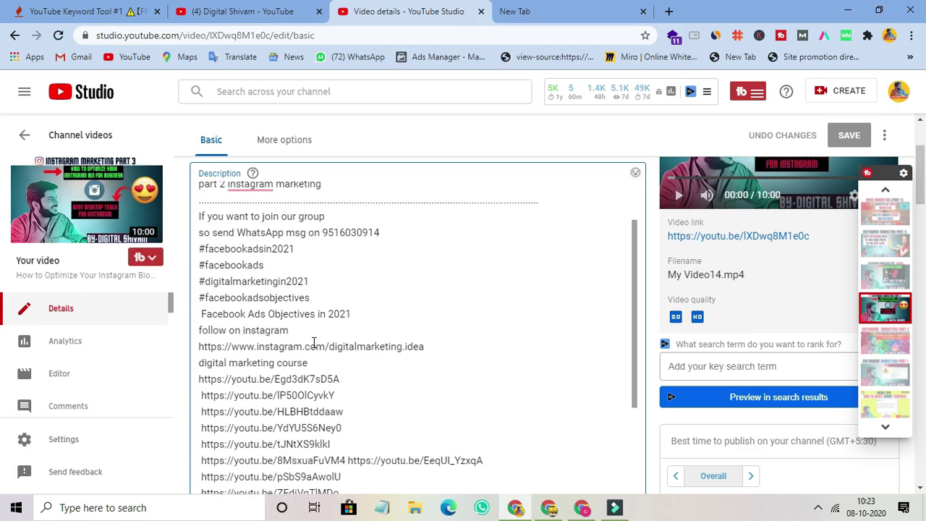
pyautogui.moveTo(425, 347); pyautogui.dragTo(199, 346)
pyautogui.scroll(3, 332, 269)
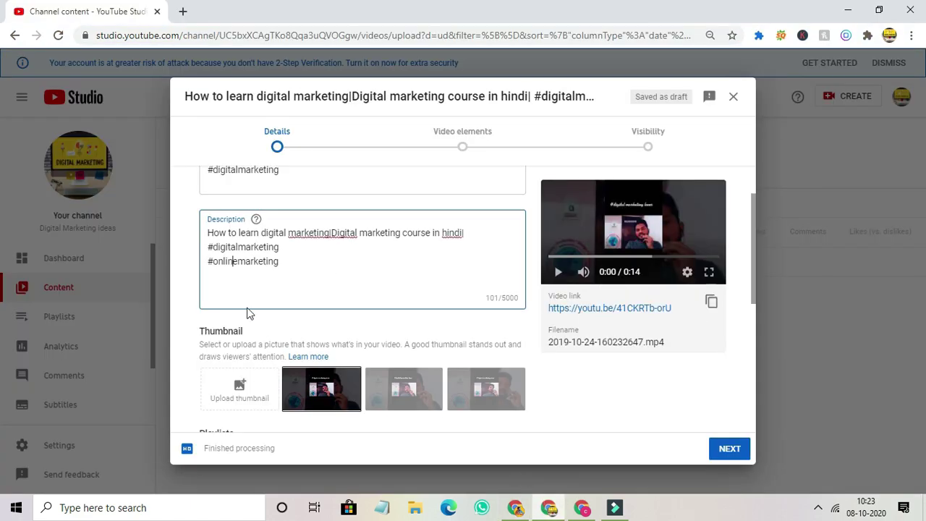
# Go to Canva in a new browser tab and open the existing Digital marketing 1080p design for the thumbnail.
pyautogui.scroll(-1, 261, 242)
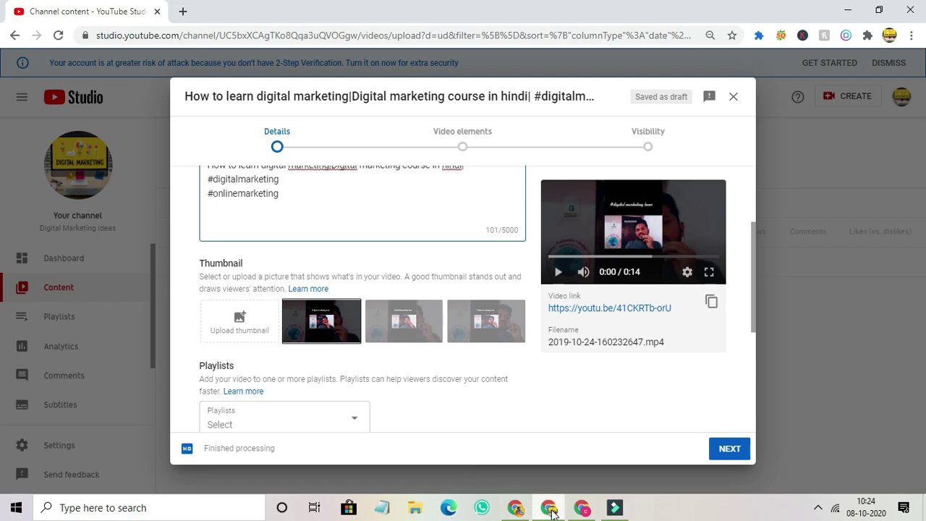
pyautogui.click(187, 12)
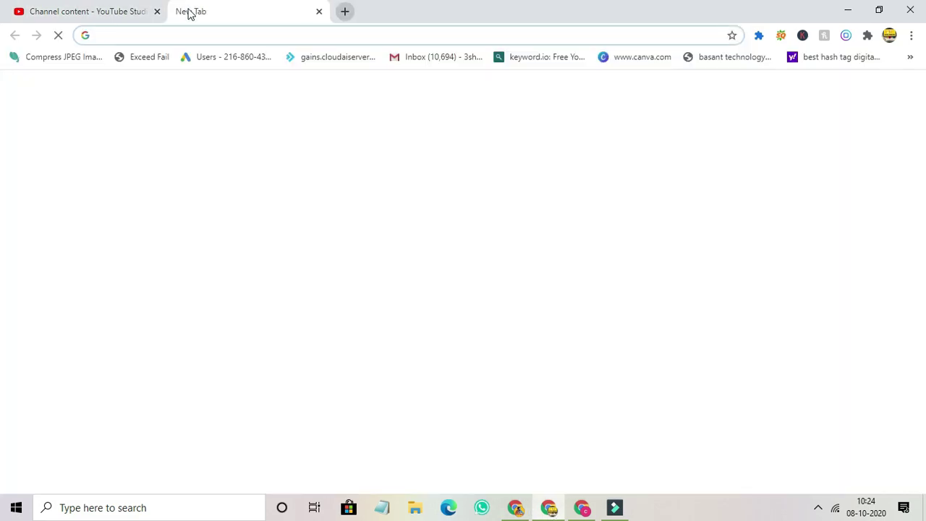
pyautogui.write('canv')
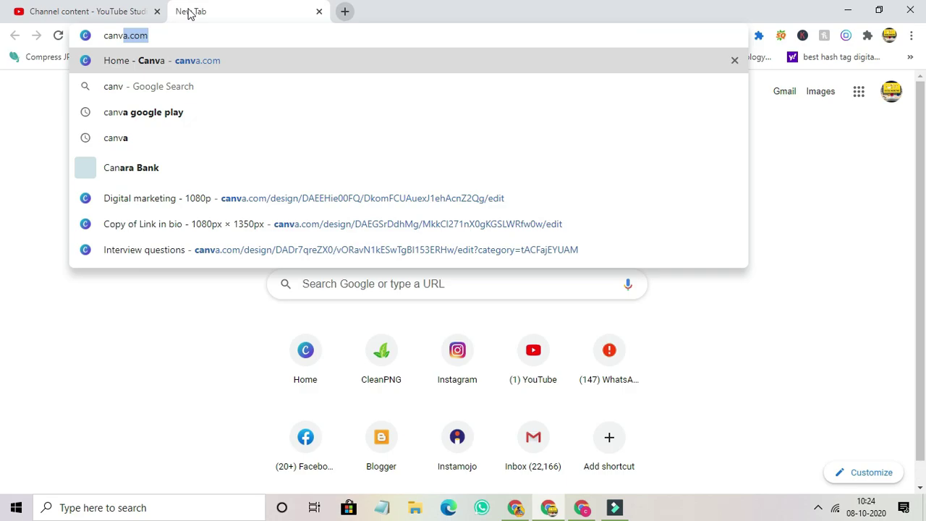
pyautogui.write('a')
pyautogui.press('Return')
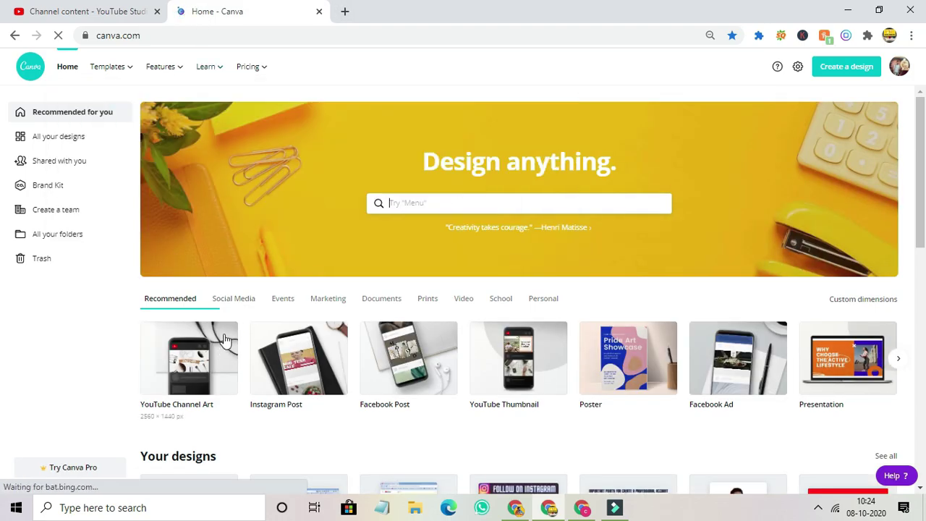
pyautogui.scroll(-2, 242, 227)
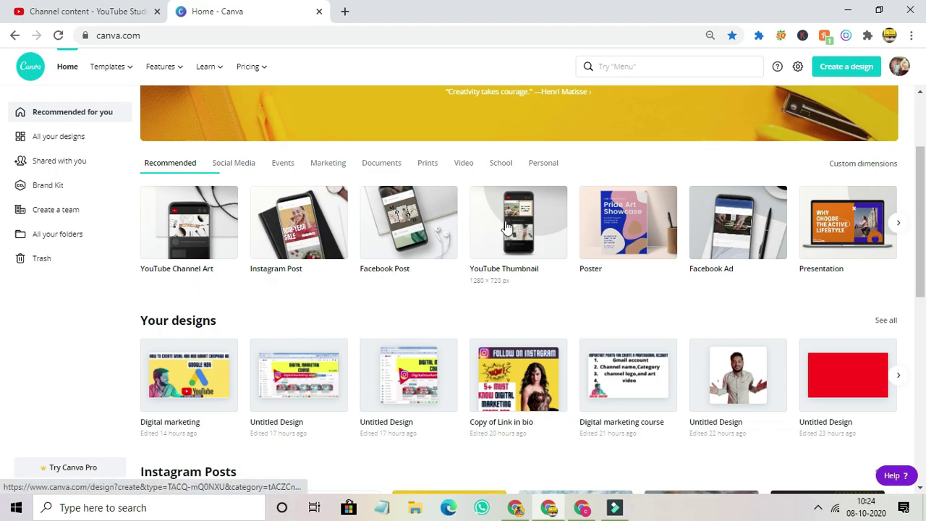
pyautogui.click(522, 263)
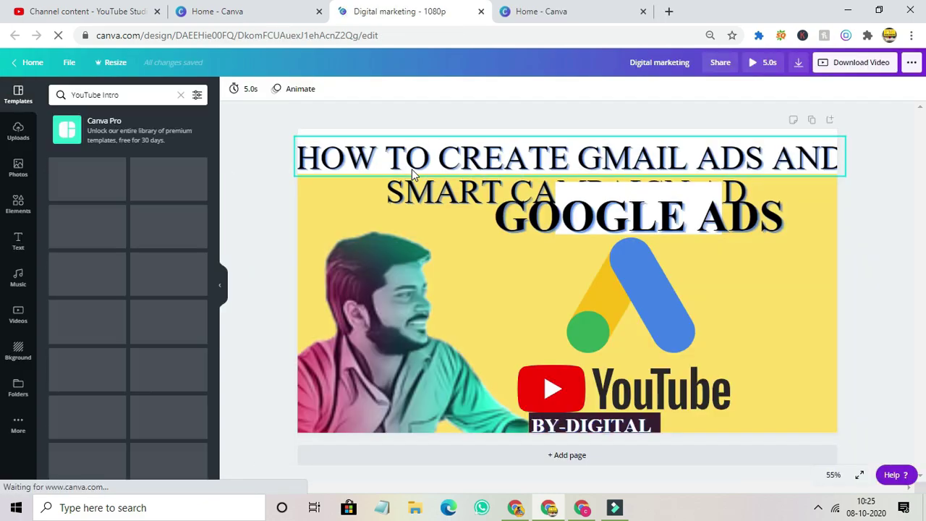
# Delete all text and images from the design's page, leaving only the yellow background.
pyautogui.click(549, 276)
pyautogui.hotkey('ctrl', 'a')
pyautogui.press('Delete')
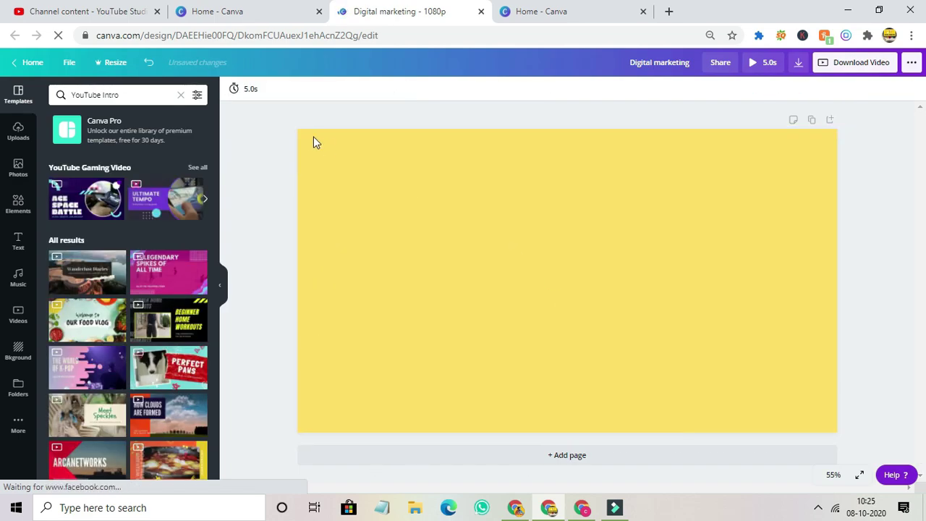
# Add WORKOUT-style text reading "HOW TO LEARN DIGITAL MARKETING|DIGITAL MARKETING COURSE IN HINDI| #DIGITALMARKETING" in black across the top of the page.
pyautogui.click(18, 241)
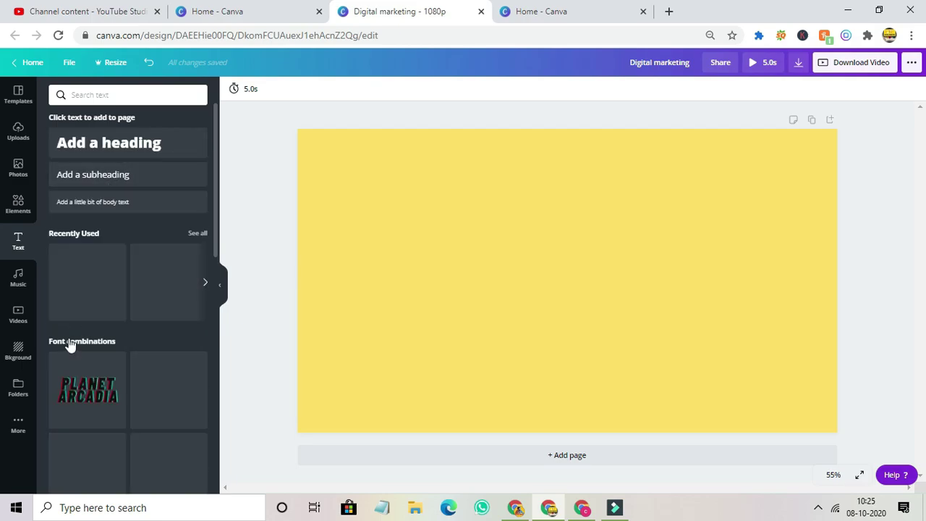
pyautogui.click(68, 298)
pyautogui.doubleClick(612, 242)
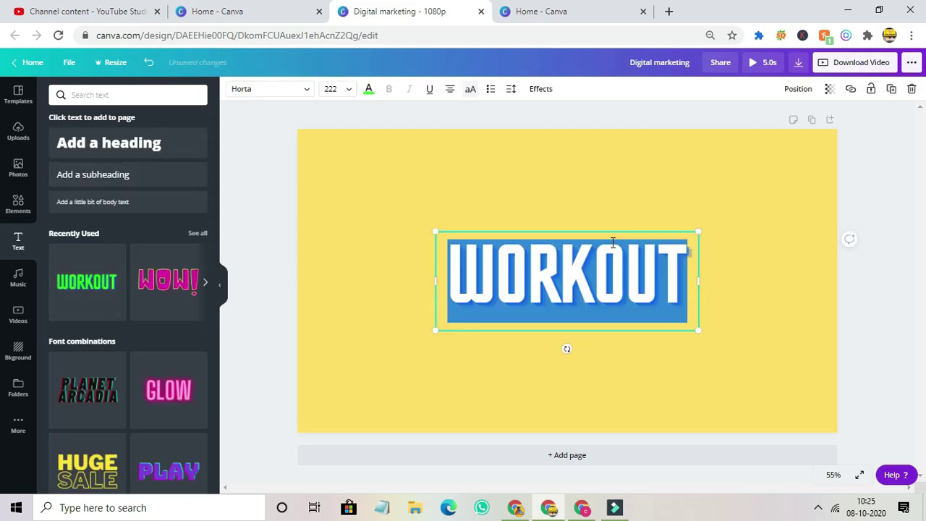
pyautogui.write('DIGITAL MARKETING|DIGITAL MARKETING COURSE IN HINDI')
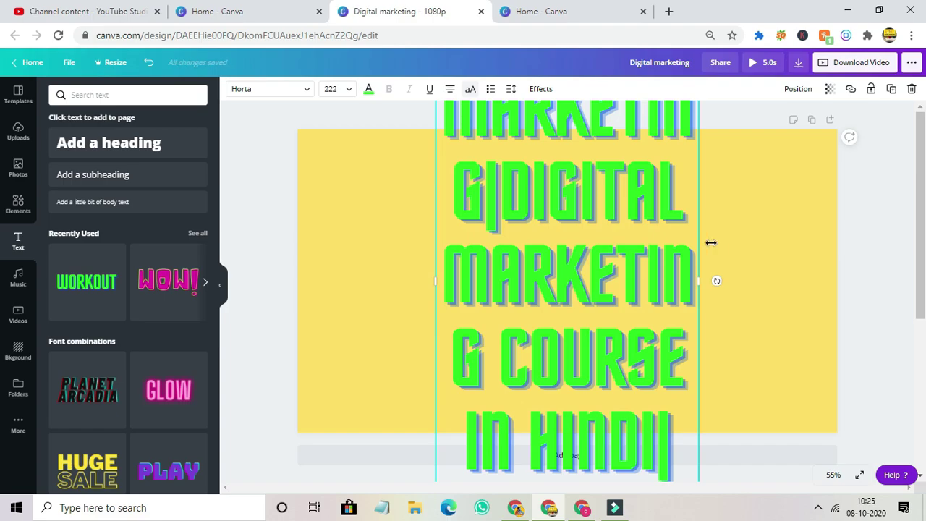
pyautogui.moveTo(699, 281); pyautogui.dragTo(897, 263)
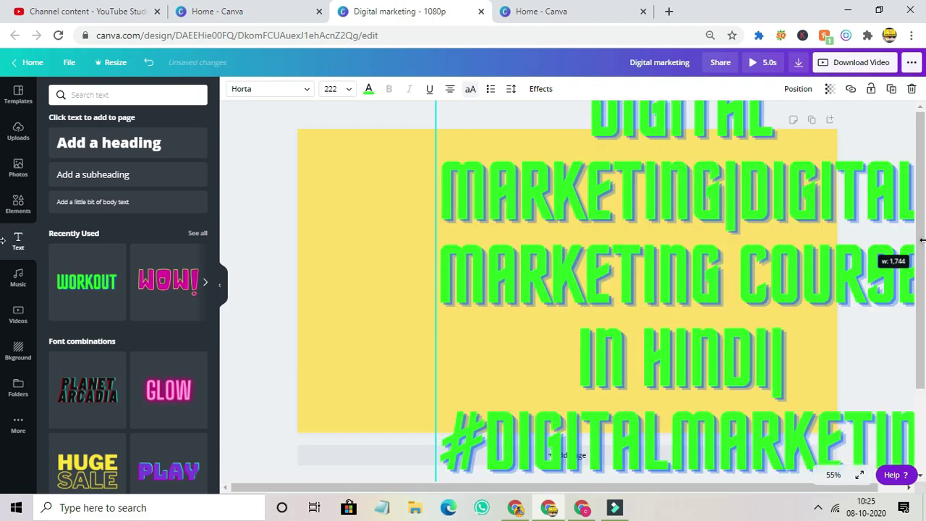
pyautogui.click(305, 226)
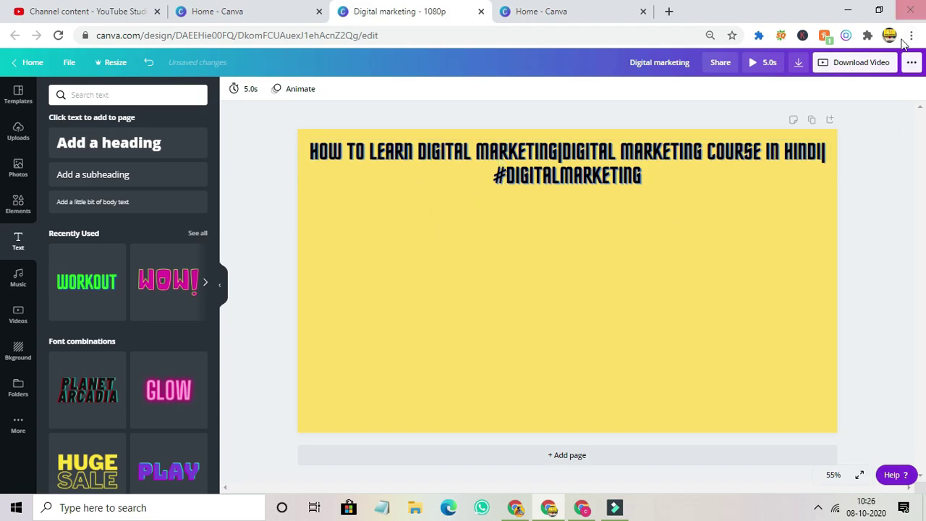
# Download the thumbnail design as a PNG image and save the file.
pyautogui.click(911, 64)
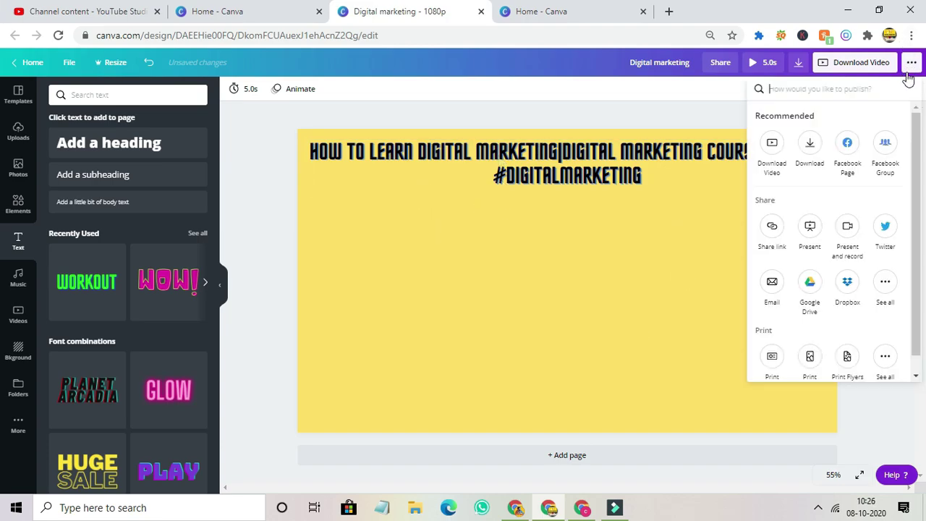
pyautogui.click(809, 144)
pyautogui.click(815, 138)
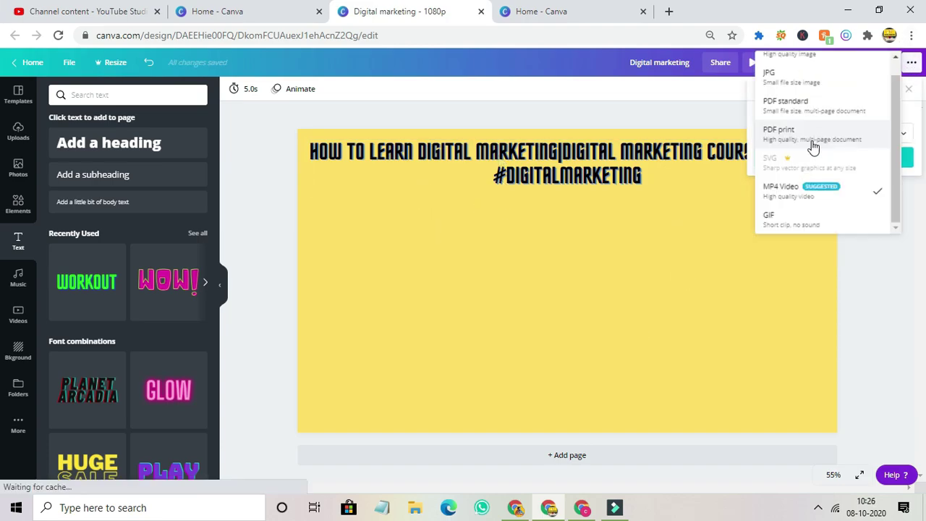
pyautogui.click(789, 58)
pyautogui.click(853, 235)
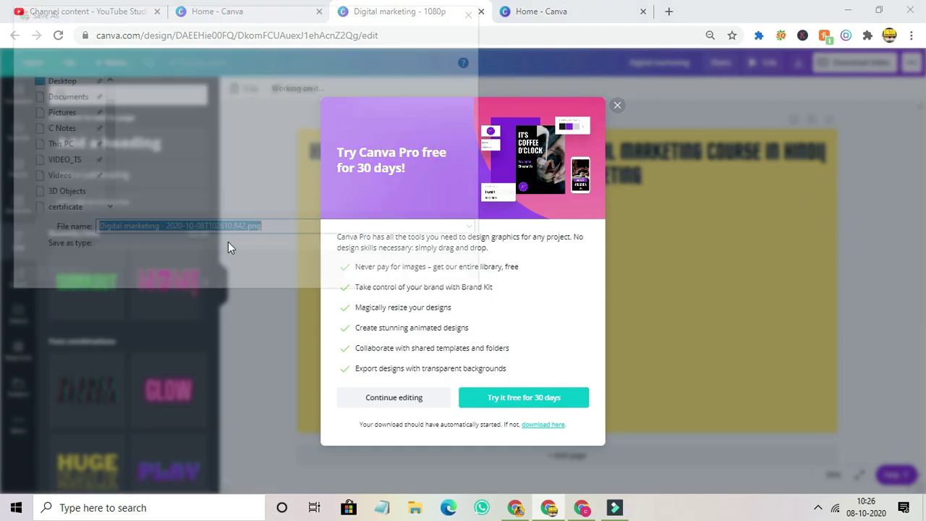
pyautogui.click(377, 277)
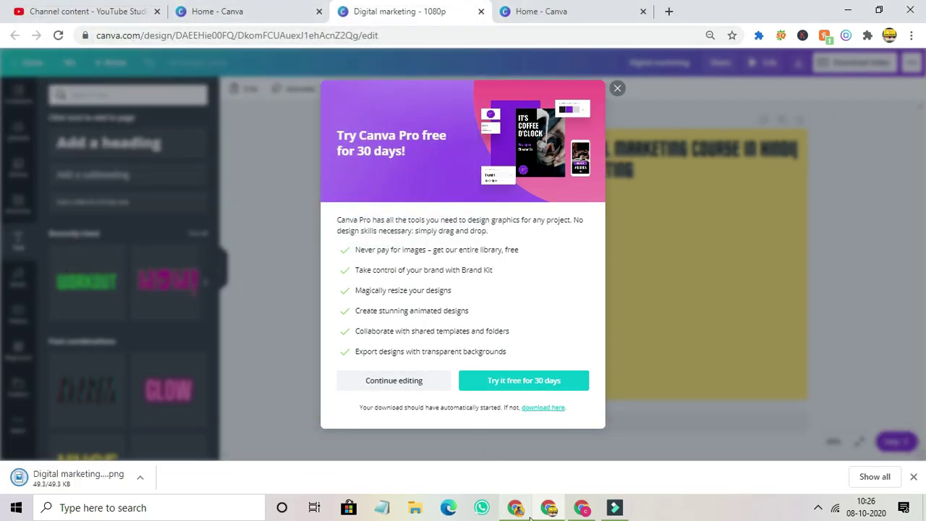
# Return to the YouTube video upload and set the downloaded Digital marketing PNG as the custom thumbnail.
pyautogui.click(48, 8)
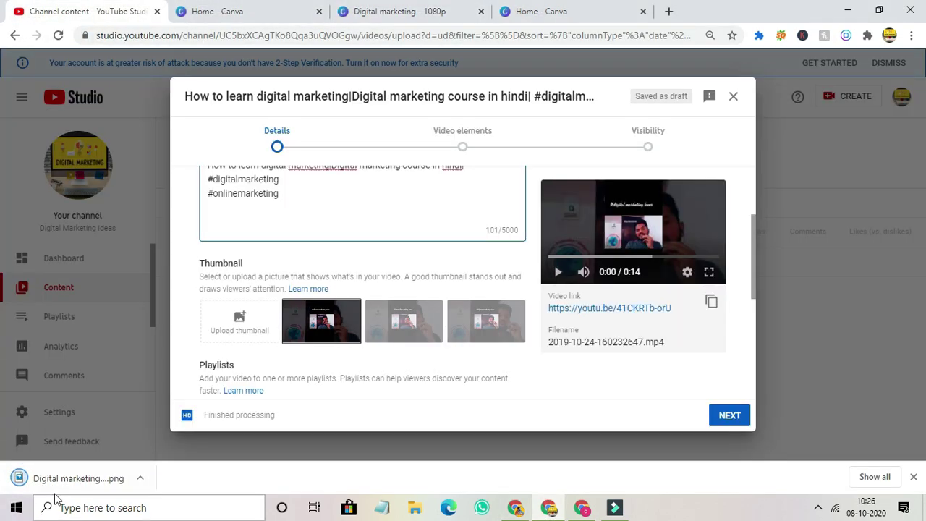
pyautogui.moveTo(69, 477); pyautogui.dragTo(238, 330)
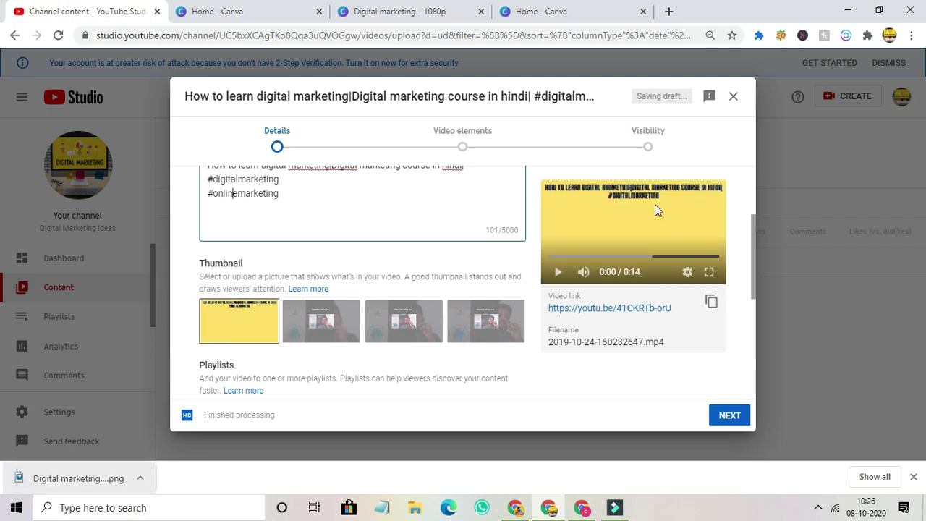
# Check the channel's available playlists for the video without selecting one.
pyautogui.scroll(-2, 463, 217)
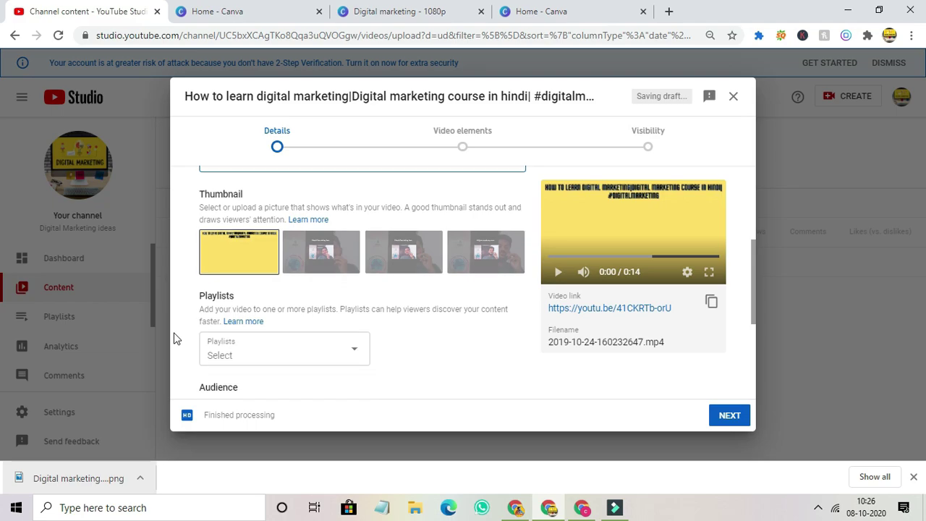
pyautogui.click(247, 294)
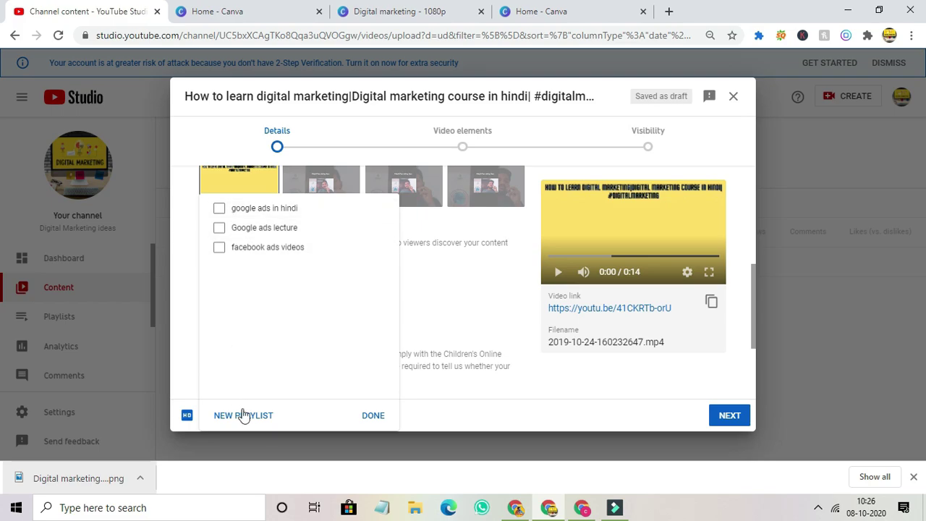
pyautogui.click(373, 415)
# Mark the video as not made for kids and expand the additional options to reach the tags field.
pyautogui.scroll(-3, 271, 289)
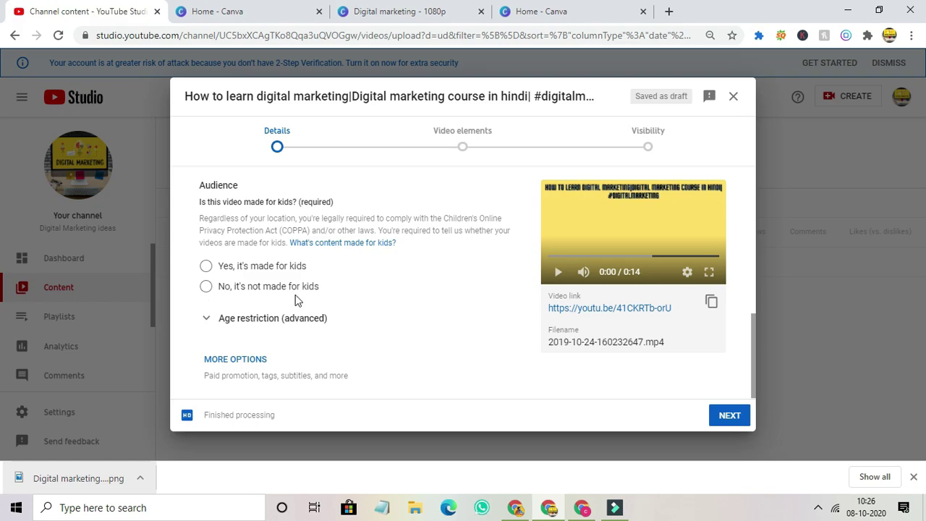
pyautogui.click(205, 286)
pyautogui.click(231, 357)
pyautogui.scroll(-5, 267, 326)
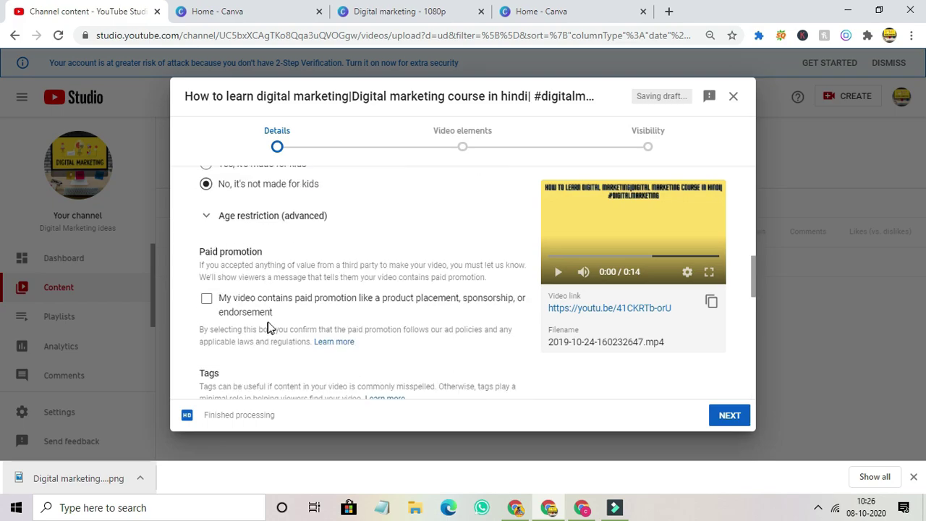
pyautogui.scroll(-1, 269, 322)
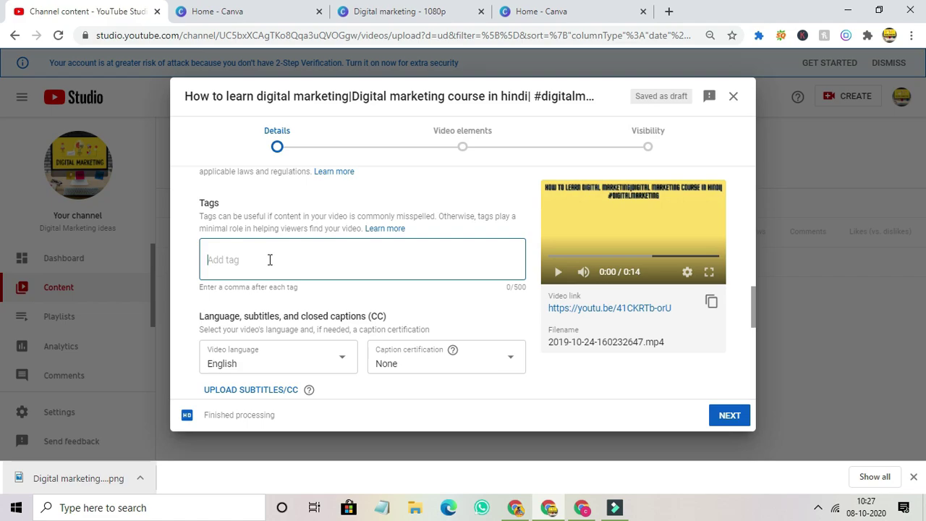
# Switch to the Digital Shivam channel's video details and examine the tags used on the Instagram bio optimization video.
pyautogui.click(516, 507)
pyautogui.scroll(-5, 388, 293)
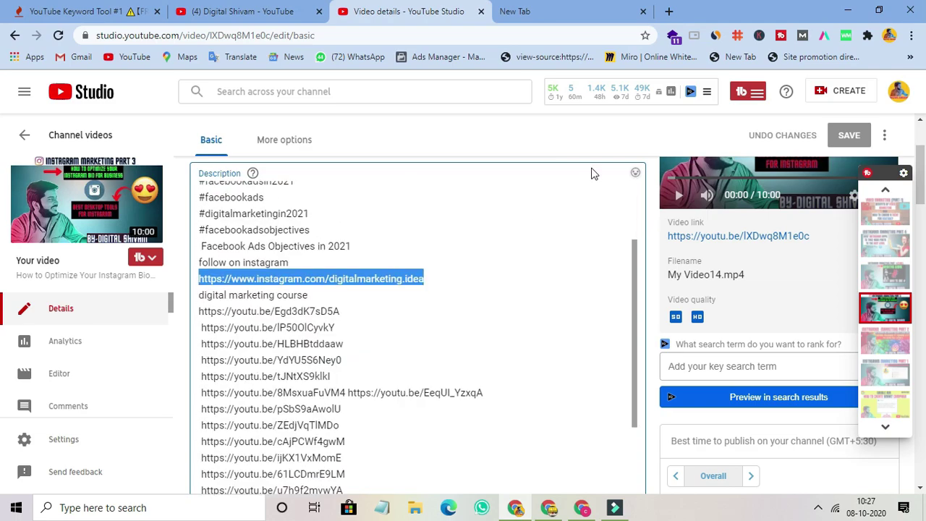
pyautogui.scroll(-15, 755, 202)
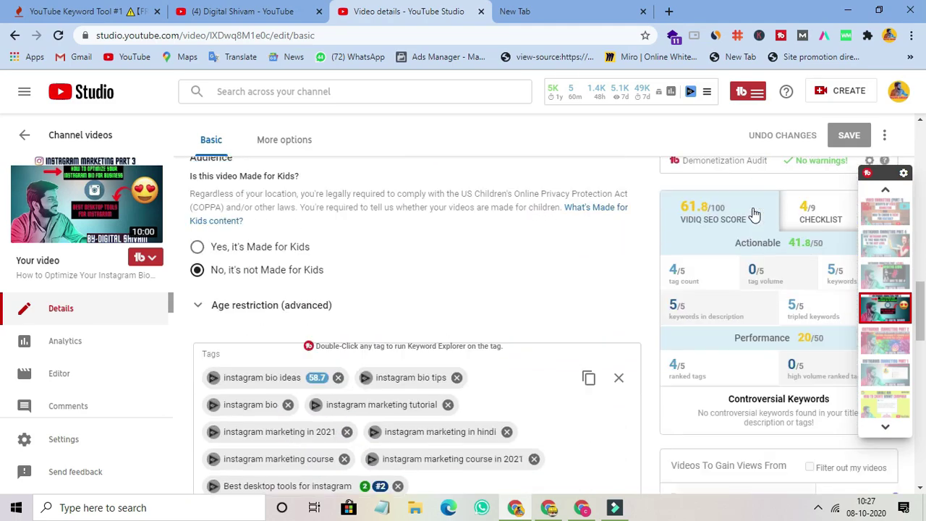
pyautogui.scroll(-2, 680, 246)
pyautogui.scroll(3, 368, 244)
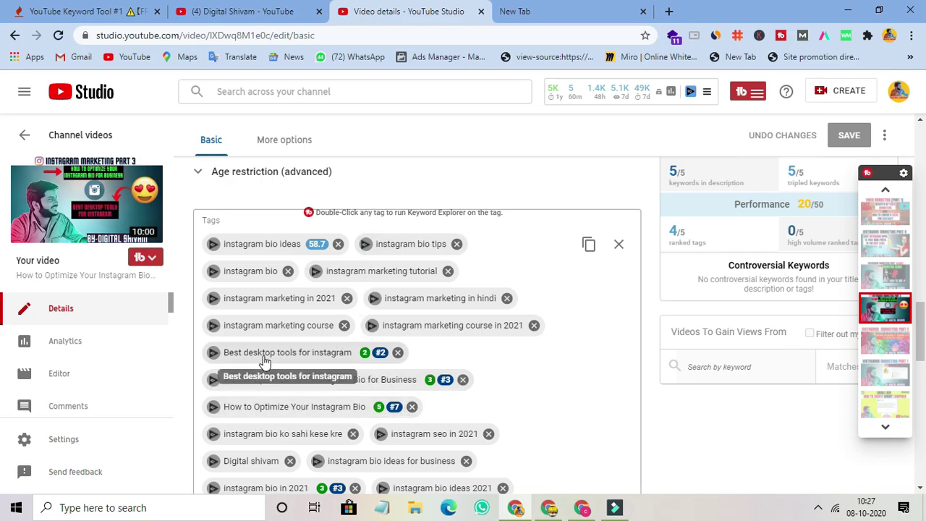
pyautogui.scroll(1, 370, 343)
pyautogui.scroll(-2, 380, 323)
pyautogui.scroll(1, 385, 319)
pyautogui.scroll(-3, 383, 316)
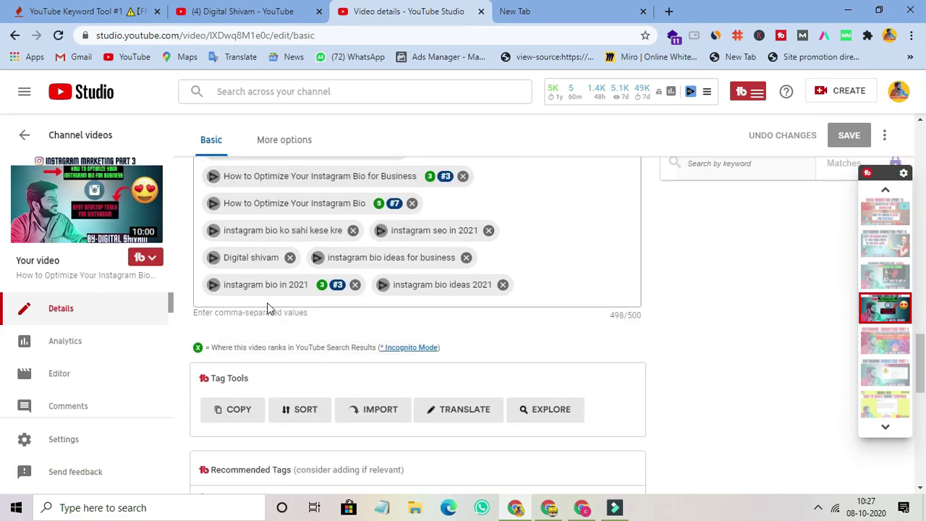
pyautogui.scroll(1, 311, 288)
pyautogui.scroll(6, 382, 331)
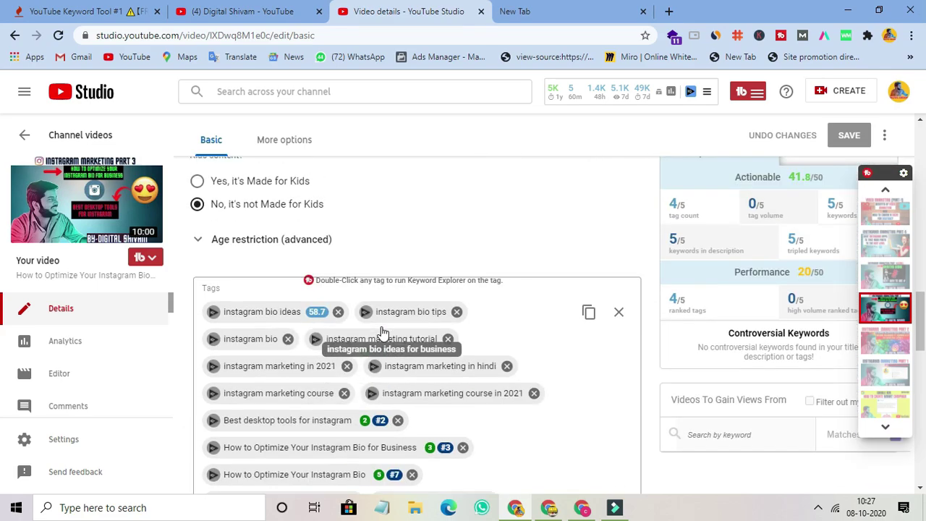
pyautogui.scroll(-3, 383, 327)
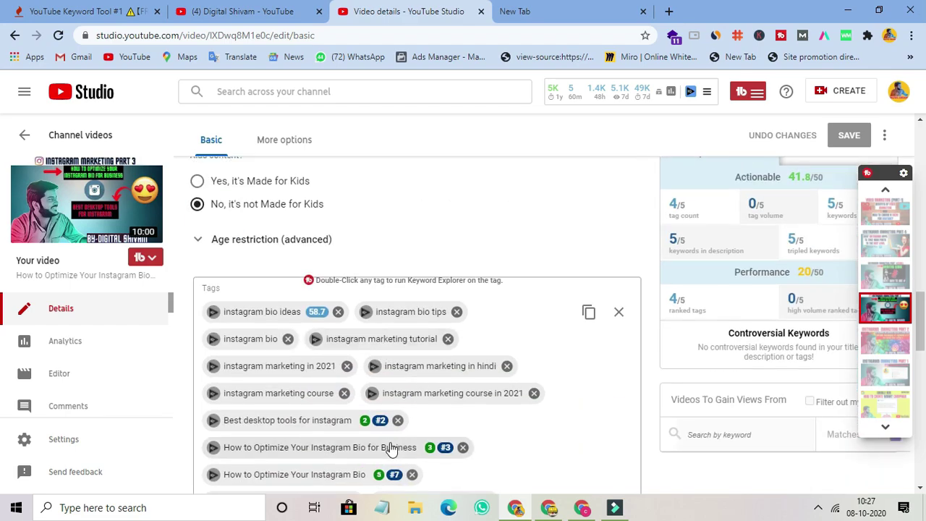
pyautogui.scroll(-2, 384, 423)
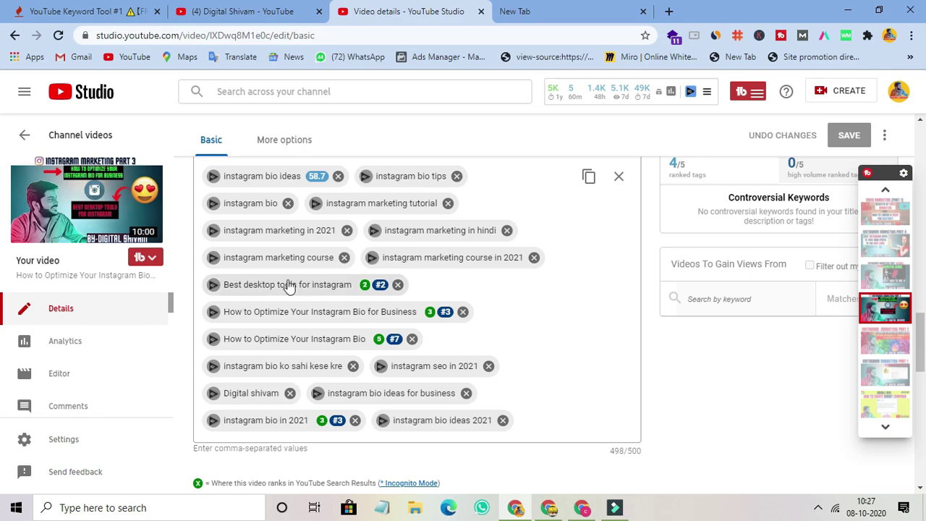
# Examine the tags, description links and thumbnail section of the Instagram bio optimization video as a reference.
pyautogui.moveTo(300, 318); pyautogui.dragTo(365, 324)
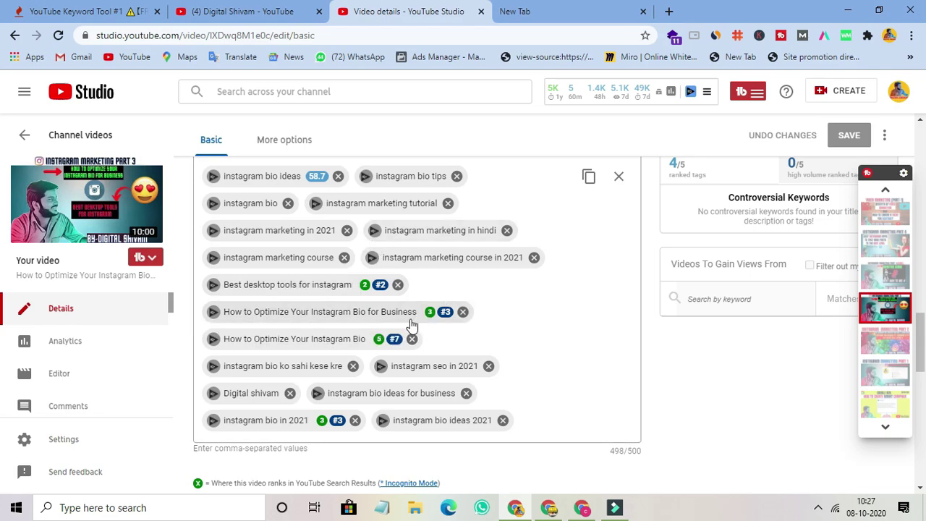
pyautogui.scroll(10, 382, 350)
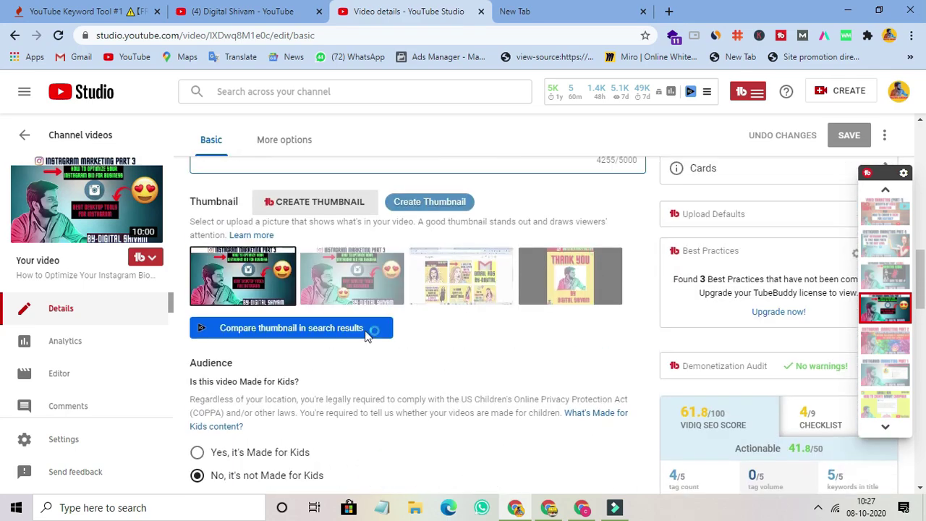
pyautogui.scroll(3, 347, 347)
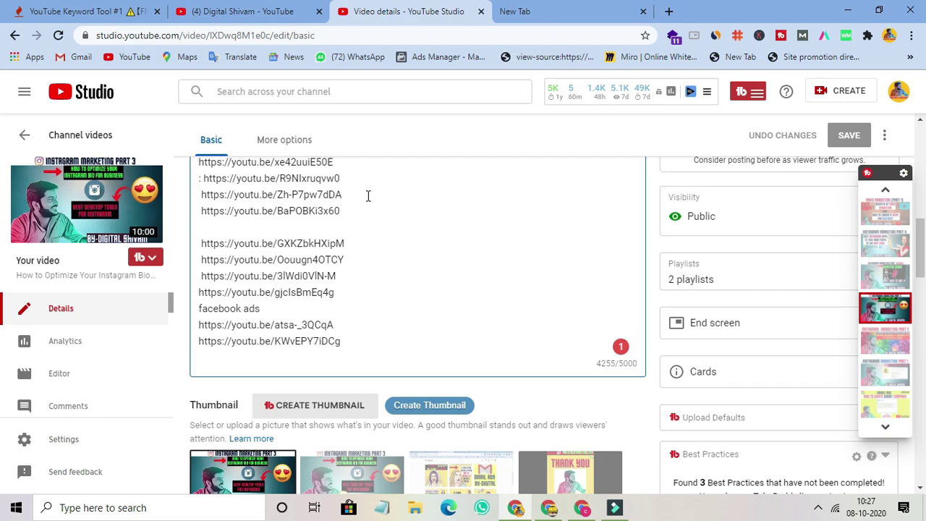
pyautogui.scroll(-10, 367, 195)
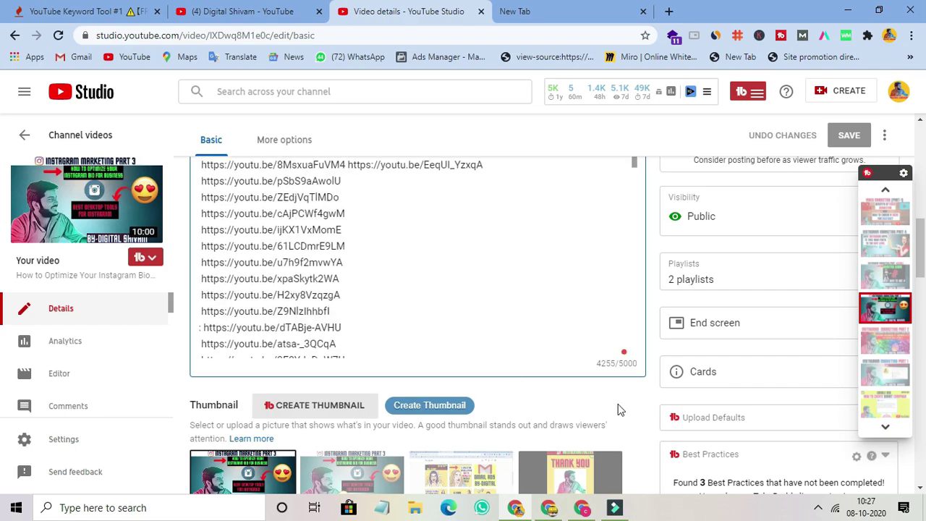
pyautogui.scroll(-2, 615, 408)
pyautogui.scroll(-4, 565, 362)
pyautogui.scroll(2, 488, 303)
pyautogui.moveTo(633, 104)
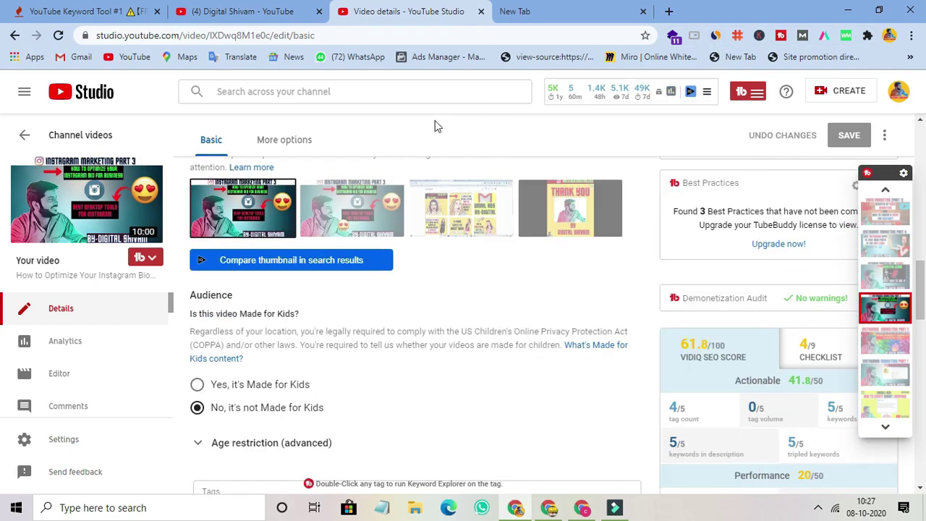
pyautogui.click(249, 11)
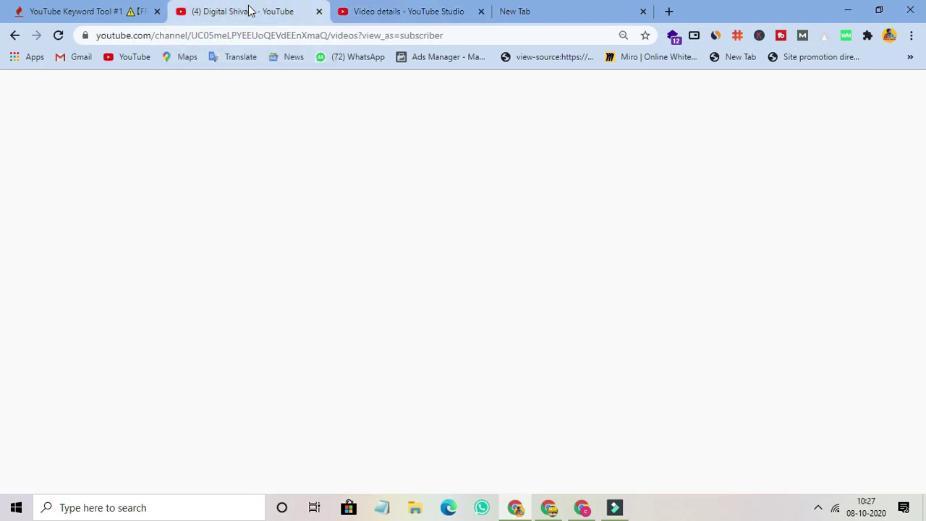
pyautogui.click(450, 16)
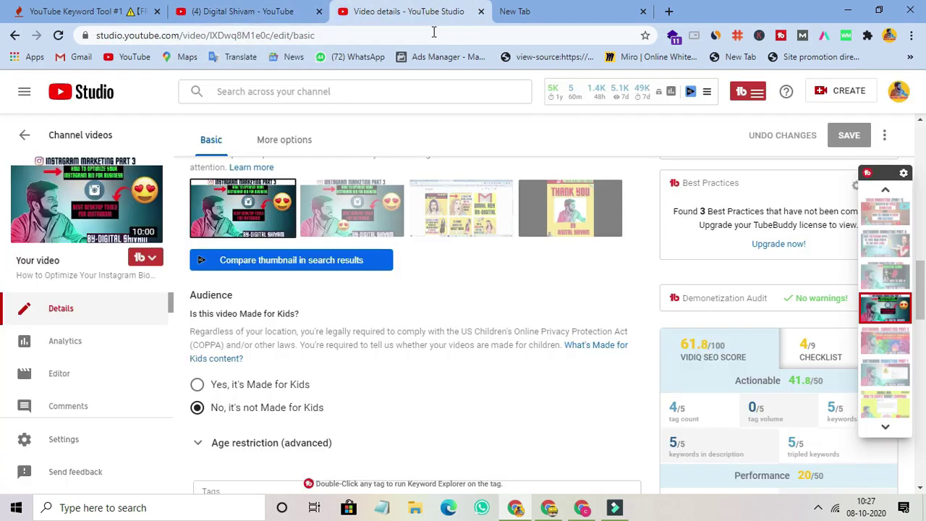
# Switch back to the digital marketing video's upload and add the tag "Digital marketing course".
pyautogui.click(544, 509)
pyautogui.click(330, 255)
pyautogui.scroll(-1, 320, 243)
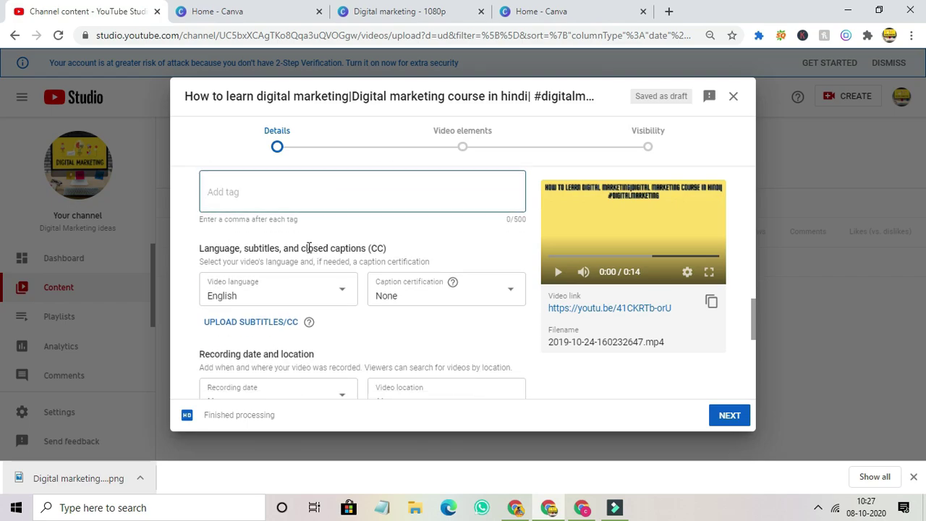
pyautogui.scroll(-1, 309, 247)
pyautogui.scroll(2, 309, 249)
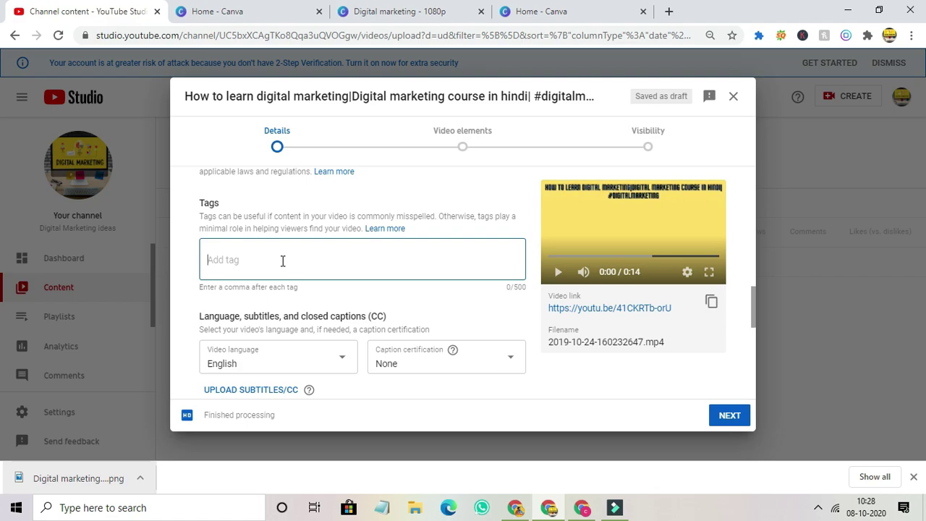
pyautogui.write('Digital marketing course')
pyautogui.hotkey('ctrl', 'a')
pyautogui.press('Return')
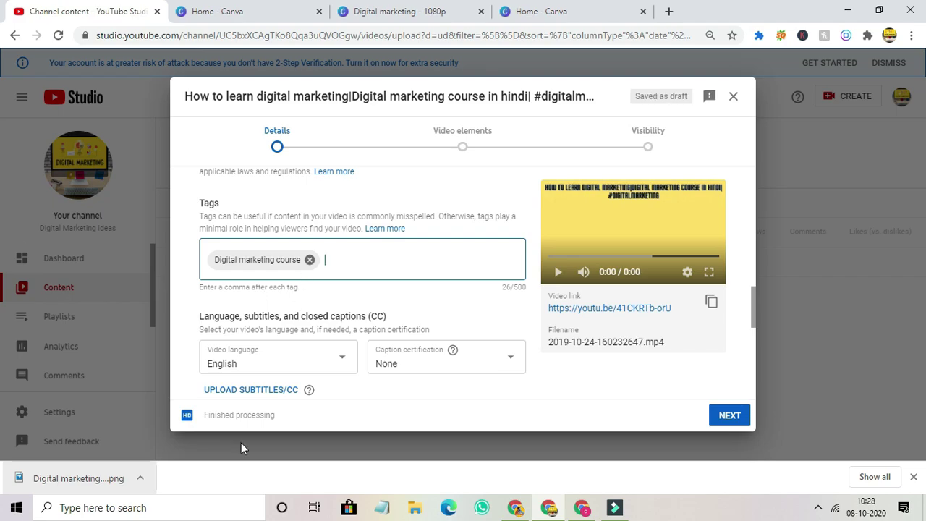
# Switch to Keyword Tool, search YouTube keywords for "digital marketing" and check the search volume of "digital marketing course".
pyautogui.click(528, 505)
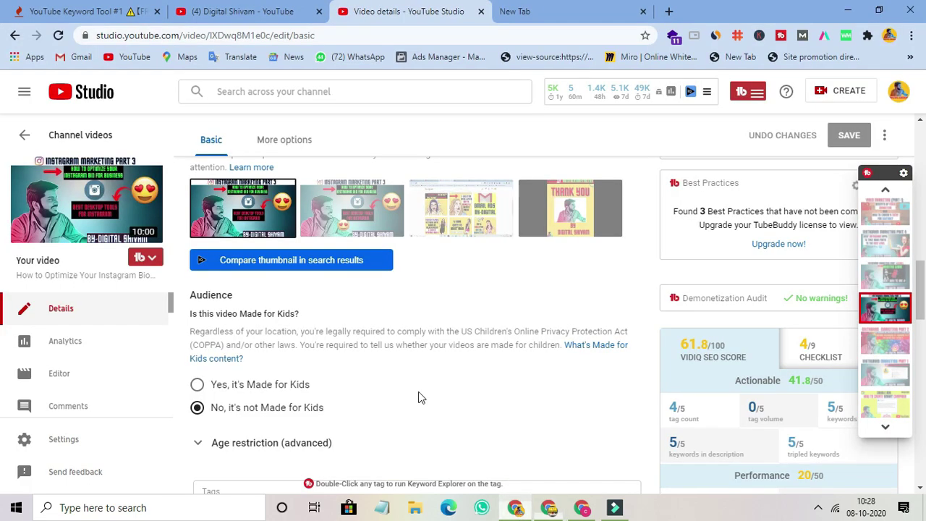
pyautogui.click(60, 7)
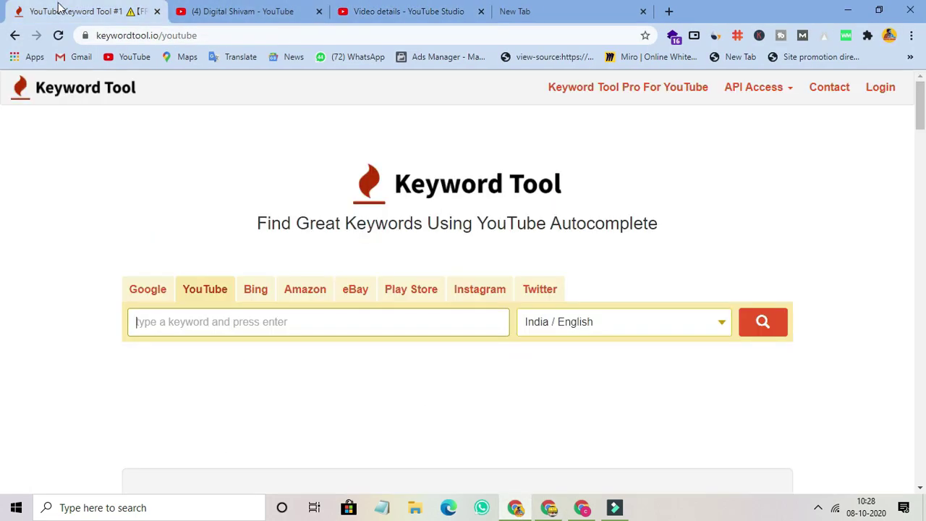
pyautogui.click(159, 324)
pyautogui.write('digital marketing')
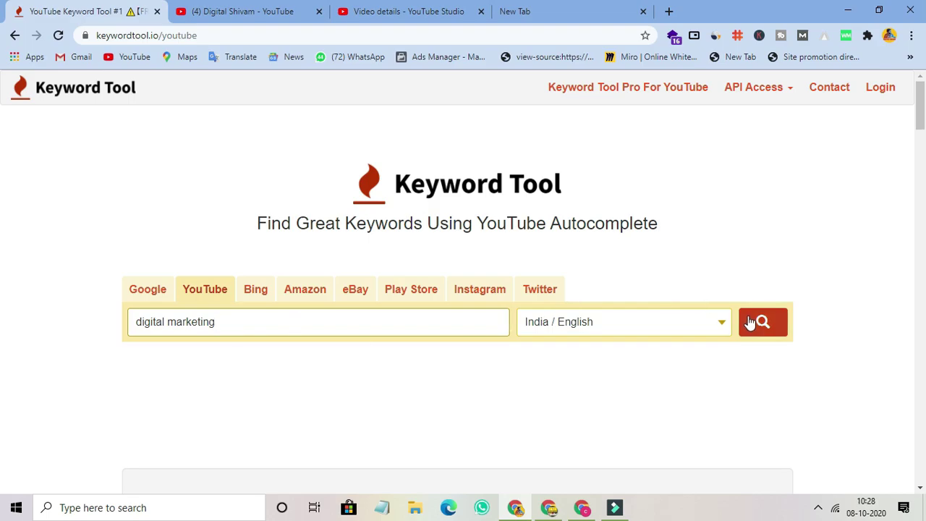
pyautogui.click(754, 325)
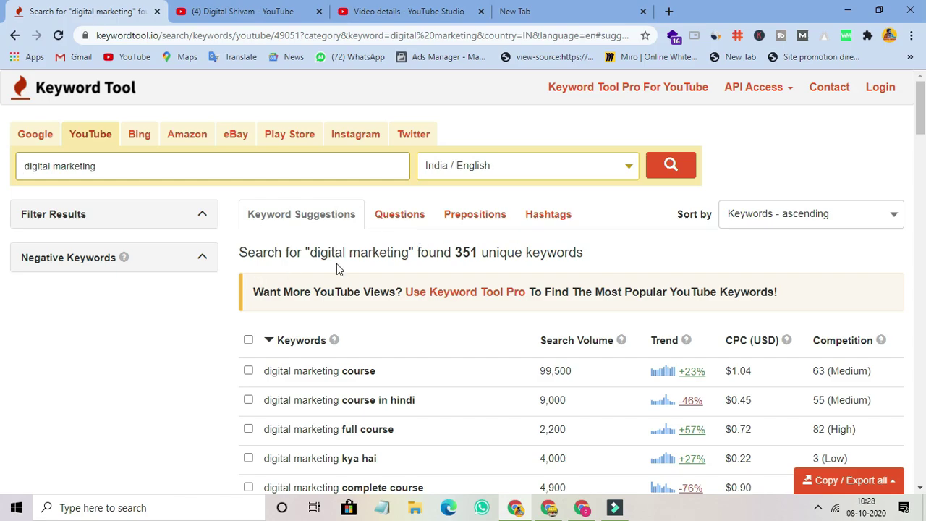
pyautogui.scroll(-1, 441, 273)
pyautogui.moveTo(577, 308); pyautogui.dragTo(531, 314)
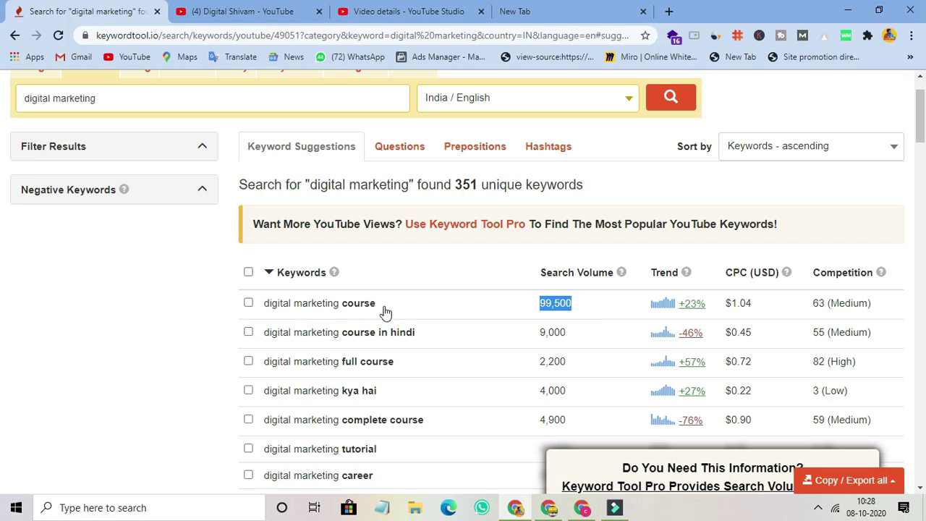
# Copy the keyword "digital marketing course in hindi" from the suggestions and add it to the uploaded video's tags in YouTube Studio.
pyautogui.click(248, 333)
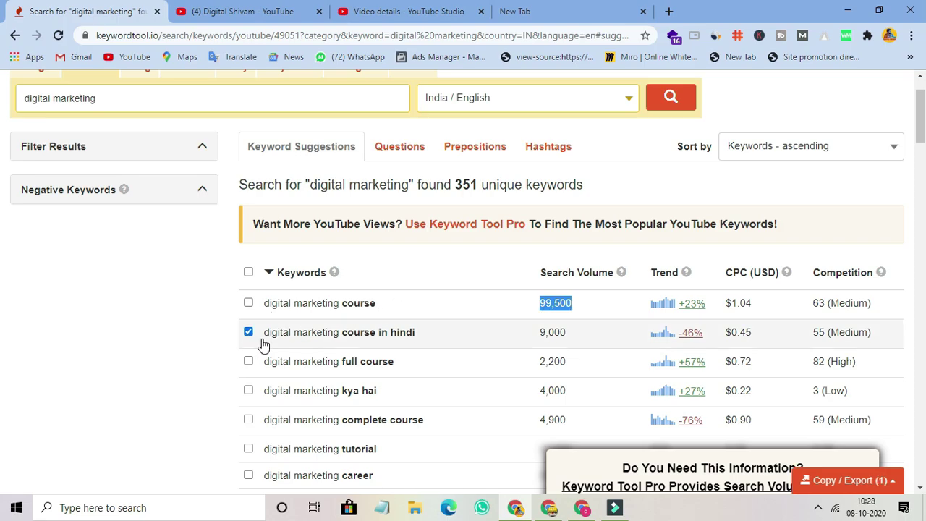
pyautogui.moveTo(264, 346); pyautogui.dragTo(421, 342)
pyautogui.hotkey('ctrl', 'c')
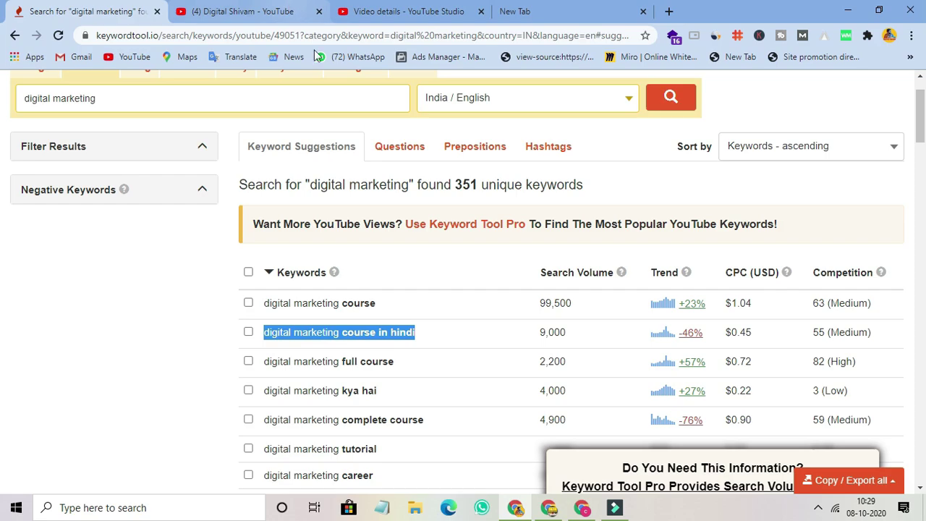
pyautogui.click(548, 507)
pyautogui.scroll(-1, 341, 331)
pyautogui.scroll(1, 355, 274)
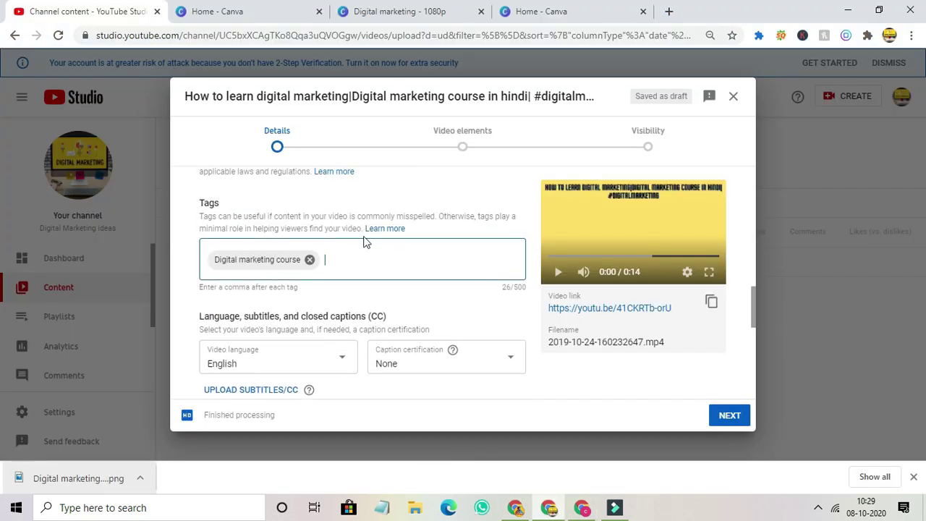
pyautogui.click(364, 242)
pyautogui.hotkey('ctrl', 'v')
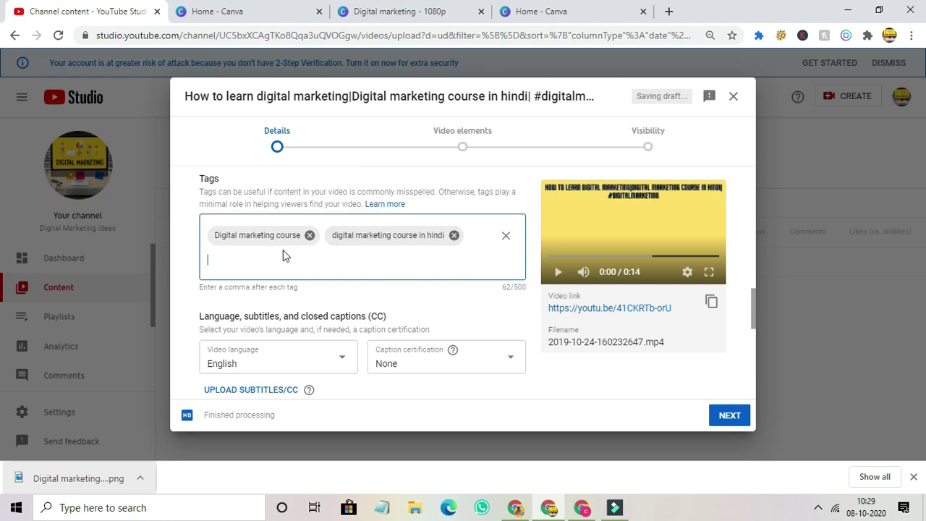
# Copy "digital marketing full course" from the Keyword Tool suggestions and add it as a tag on the video upload.
pyautogui.click(544, 510)
pyautogui.scroll(-1, 330, 376)
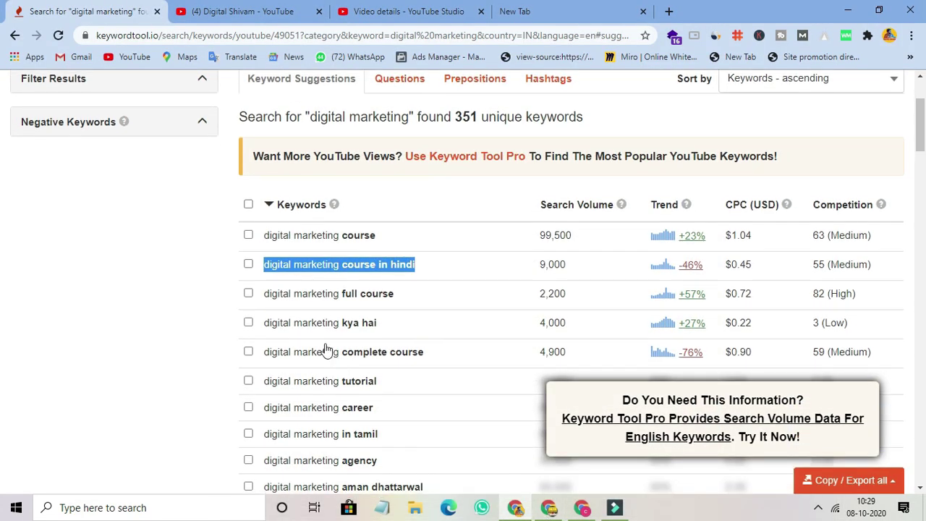
pyautogui.scroll(2, 268, 293)
pyautogui.scroll(-2, 819, 357)
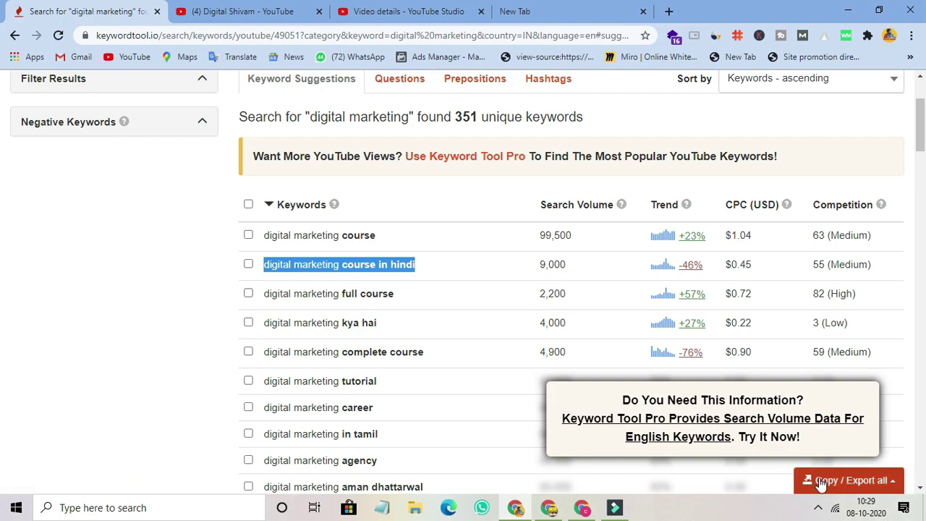
pyautogui.moveTo(395, 301); pyautogui.dragTo(257, 296)
pyautogui.hotkey('ctrl', 'c')
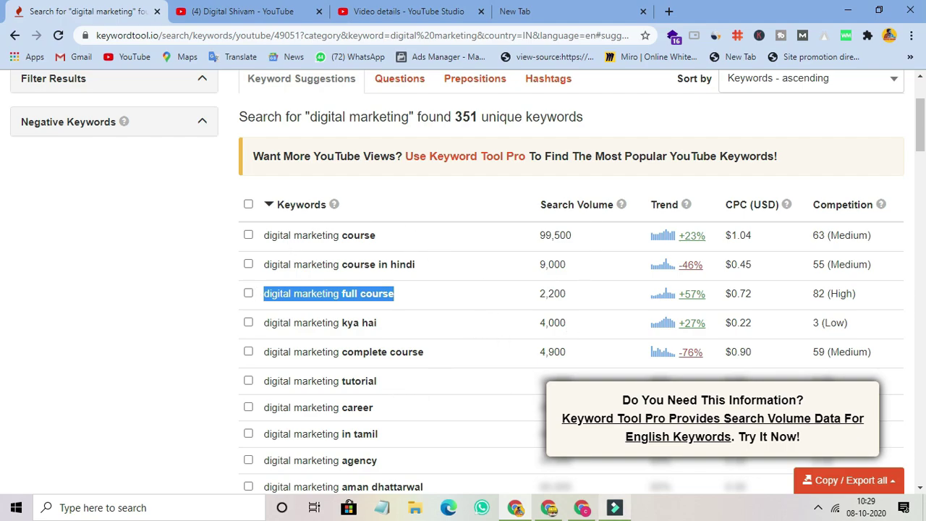
pyautogui.click(550, 509)
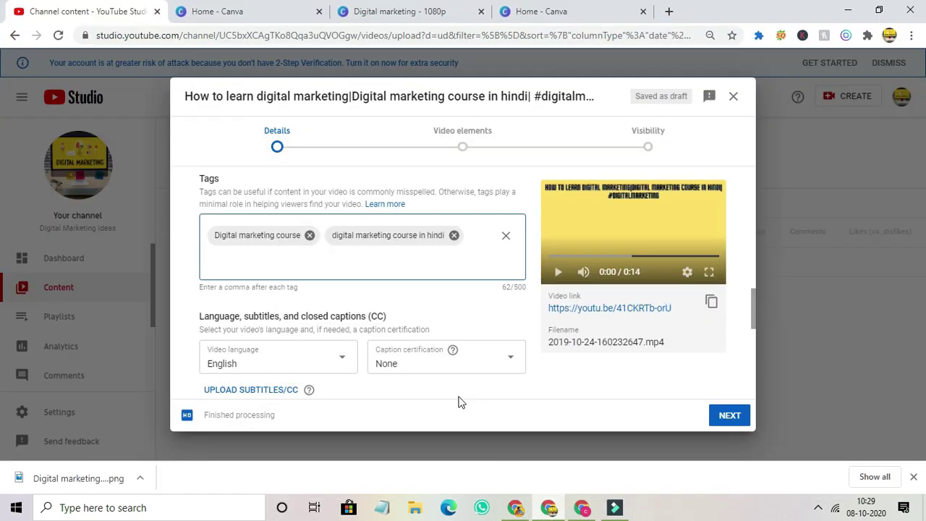
pyautogui.hotkey('ctrl', 'v')
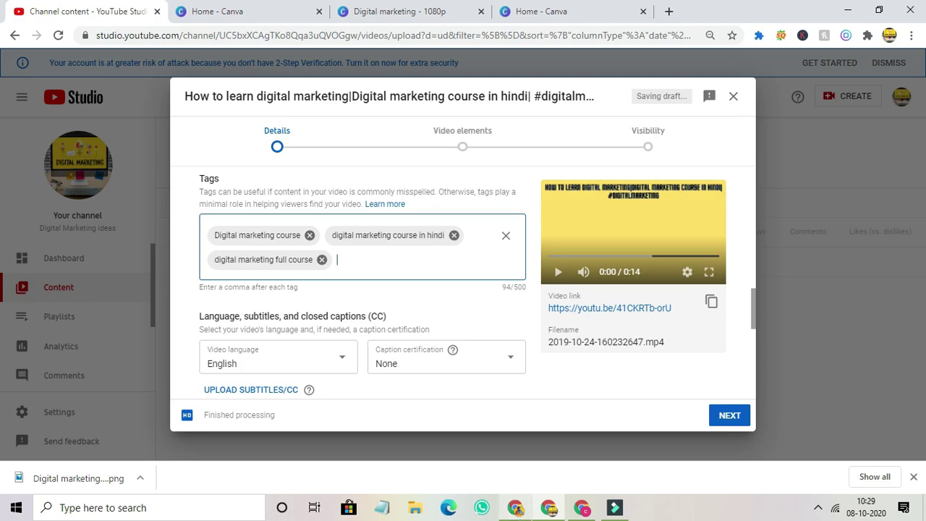
# Copy "digital marketing tutorial" from the Keyword Tool suggestions and add it as a tag on the video upload.
pyautogui.click(507, 499)
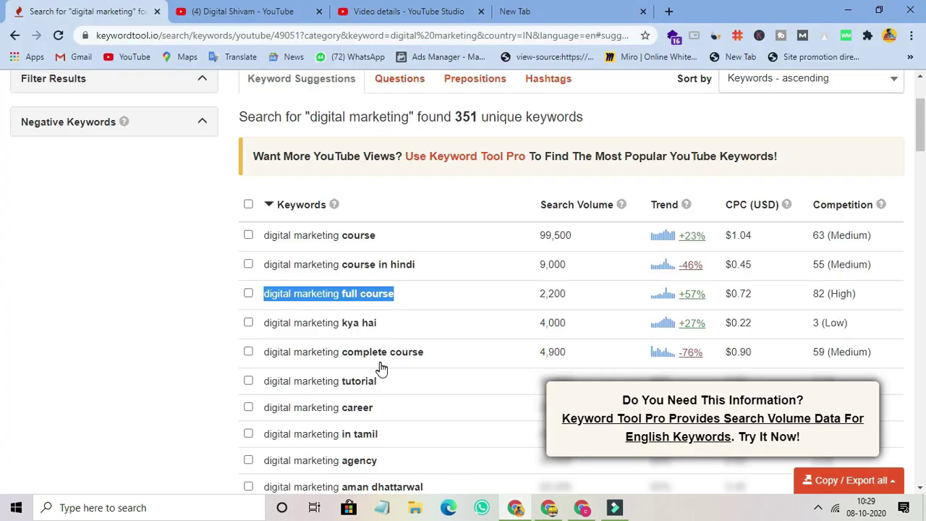
pyautogui.moveTo(378, 381); pyautogui.dragTo(248, 382)
pyautogui.rightClick(303, 379)
pyautogui.click(334, 387)
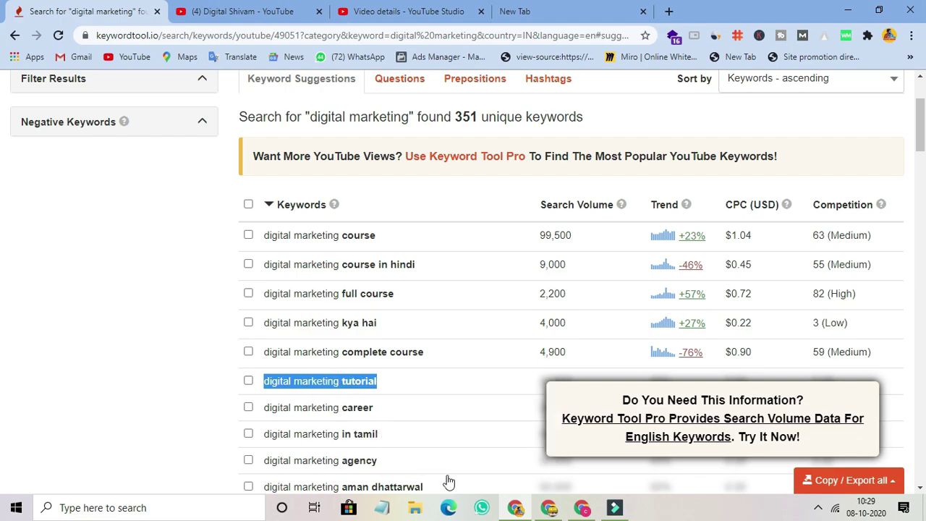
pyautogui.click(550, 509)
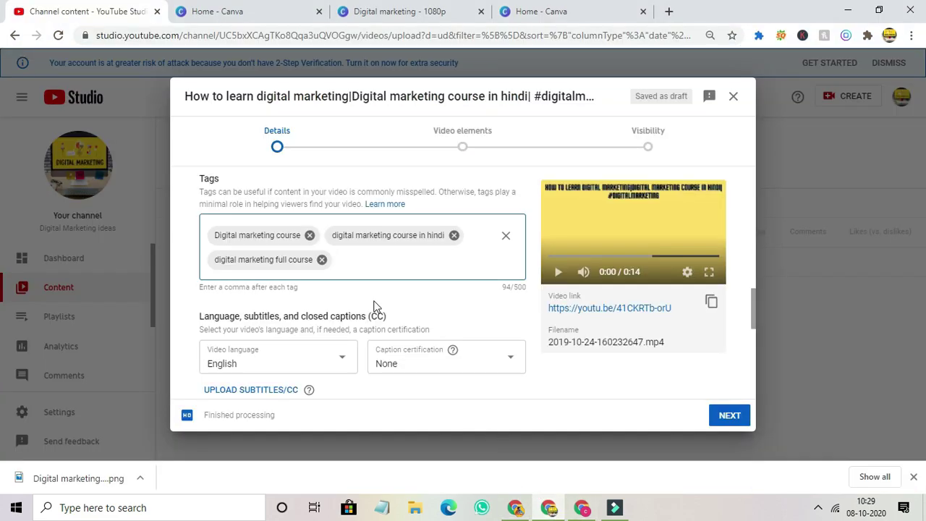
pyautogui.hotkey('ctrl', 'v')
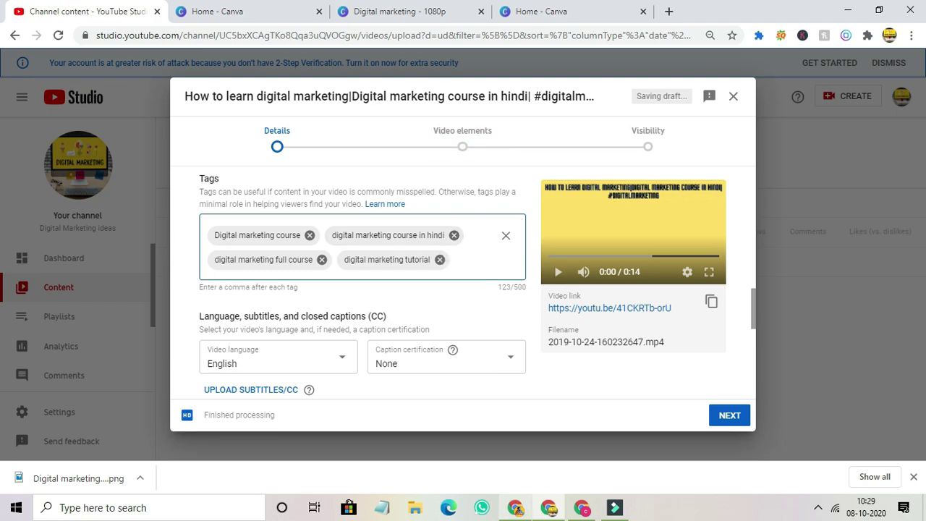
# Copy "digital marketing career" from the Keyword Tool suggestions and add it as a tag on the video upload.
pyautogui.click(518, 509)
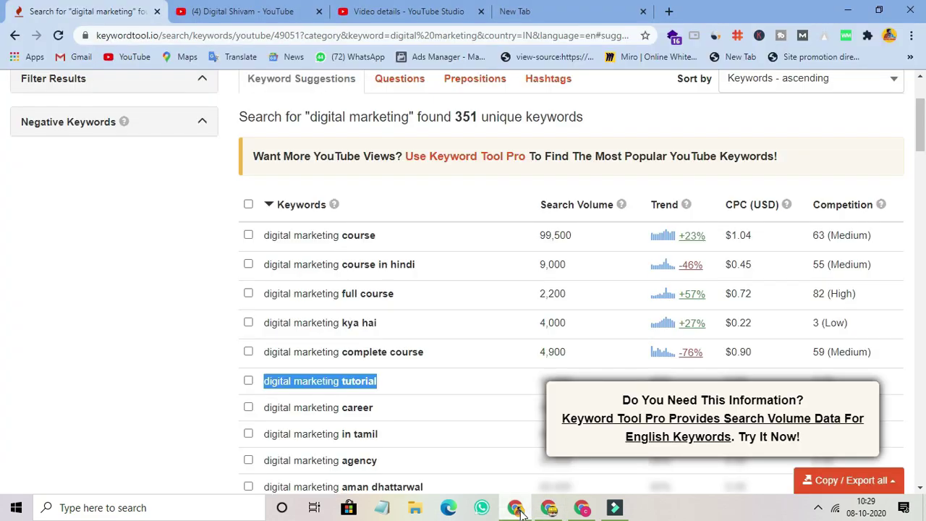
pyautogui.scroll(-1, 533, 447)
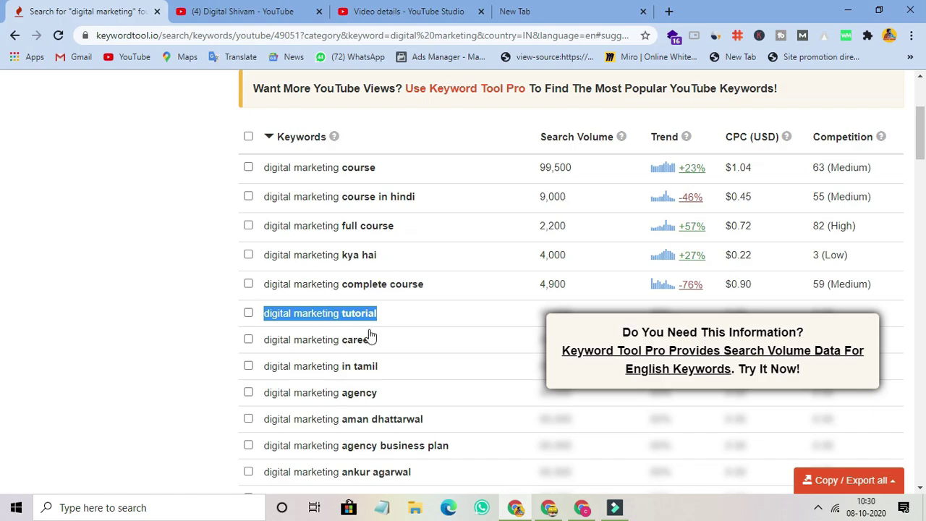
pyautogui.moveTo(389, 341); pyautogui.dragTo(266, 341)
pyautogui.rightClick(295, 346)
pyautogui.click(319, 353)
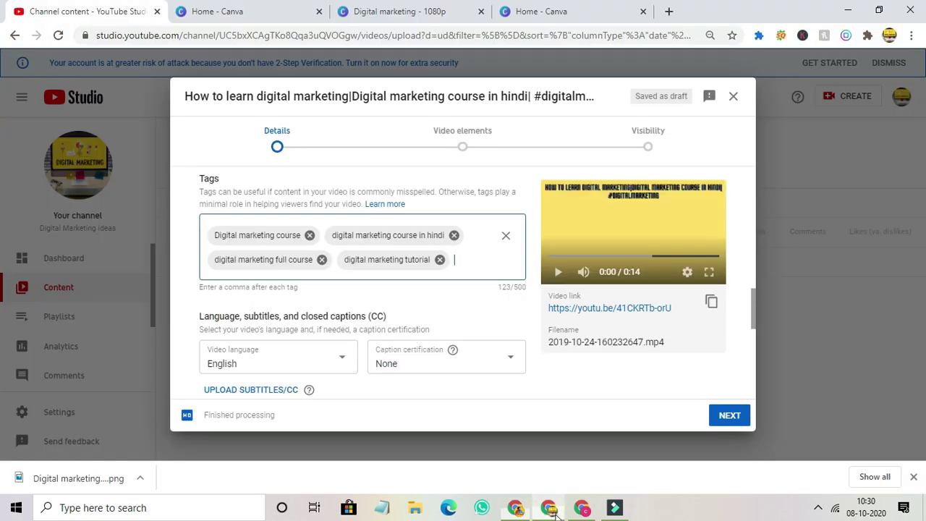
pyautogui.click(550, 508)
pyautogui.hotkey('ctrl', 'v')
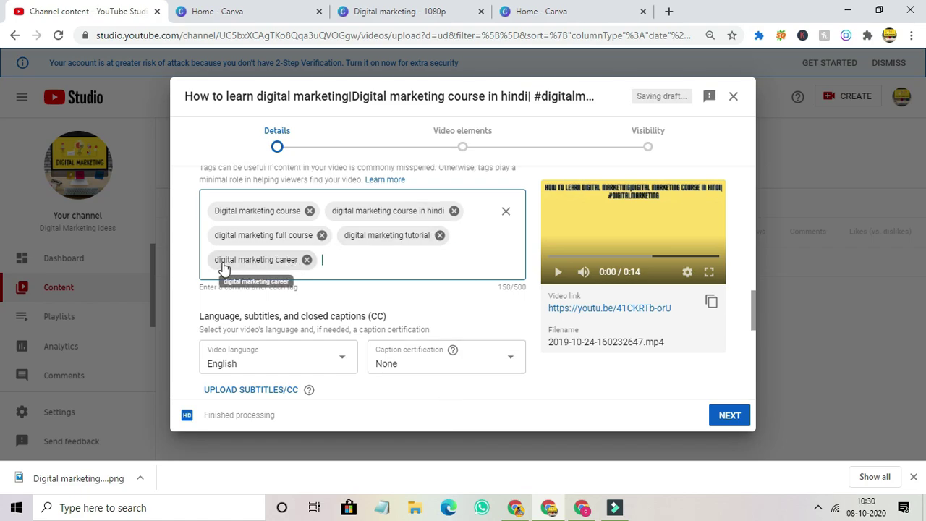
# Copy "digital marketing agency" from the Keyword Tool suggestions and add it as a tag on the video upload.
pyautogui.click(515, 507)
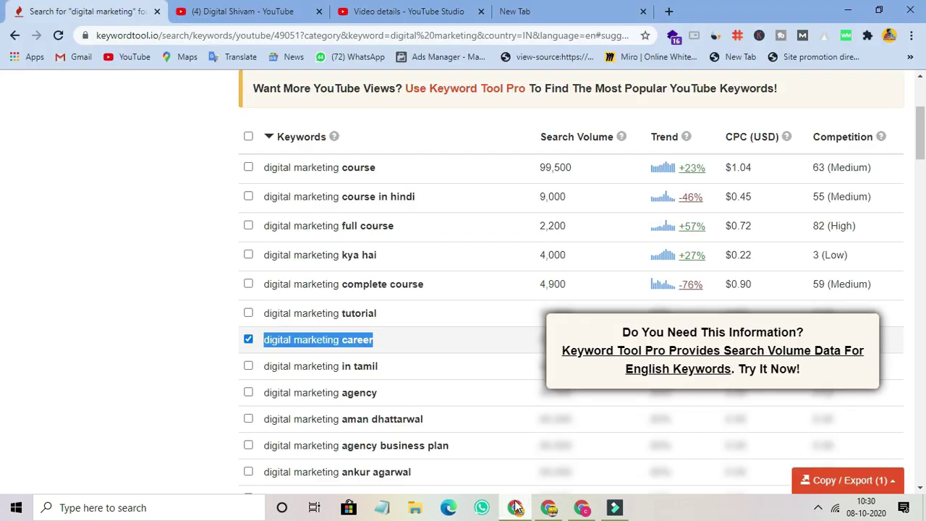
pyautogui.scroll(-1, 429, 377)
pyautogui.moveTo(397, 327); pyautogui.dragTo(254, 325)
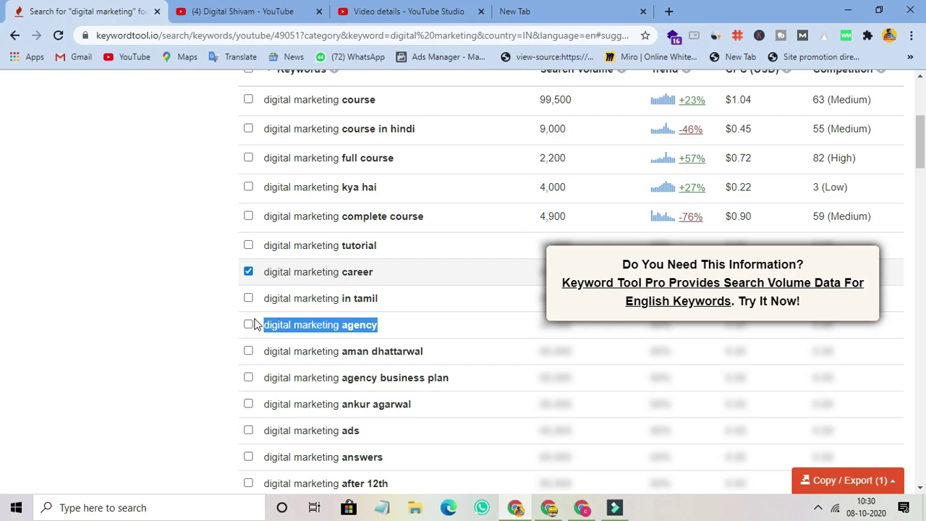
pyautogui.click(548, 507)
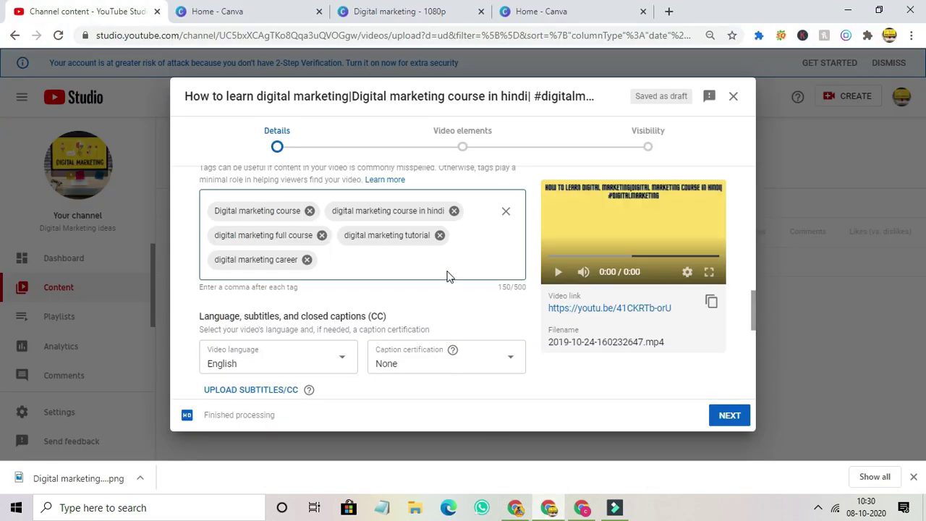
pyautogui.hotkey('ctrl', 'v')
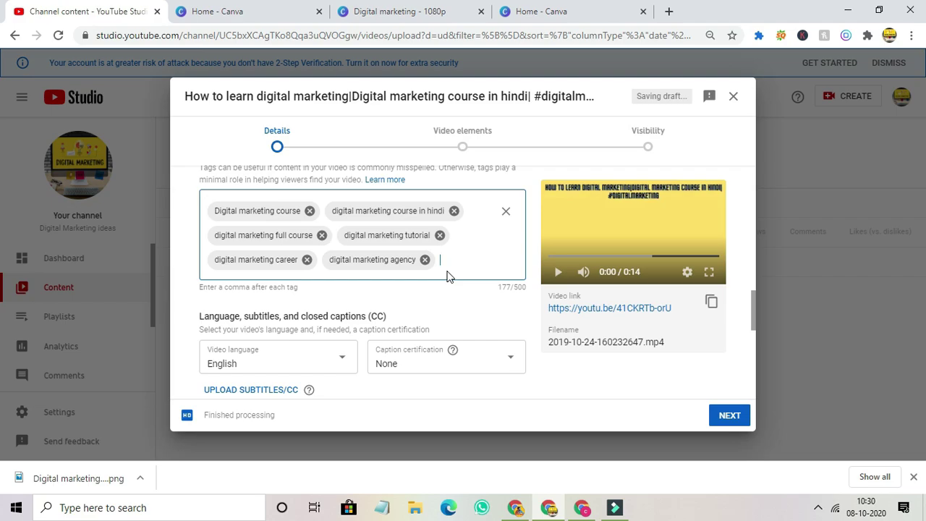
# Copy "digital marketing business" from the Keyword Tool suggestions and add it as a tag on the video upload.
pyautogui.hotkey('alt', 'Tab')
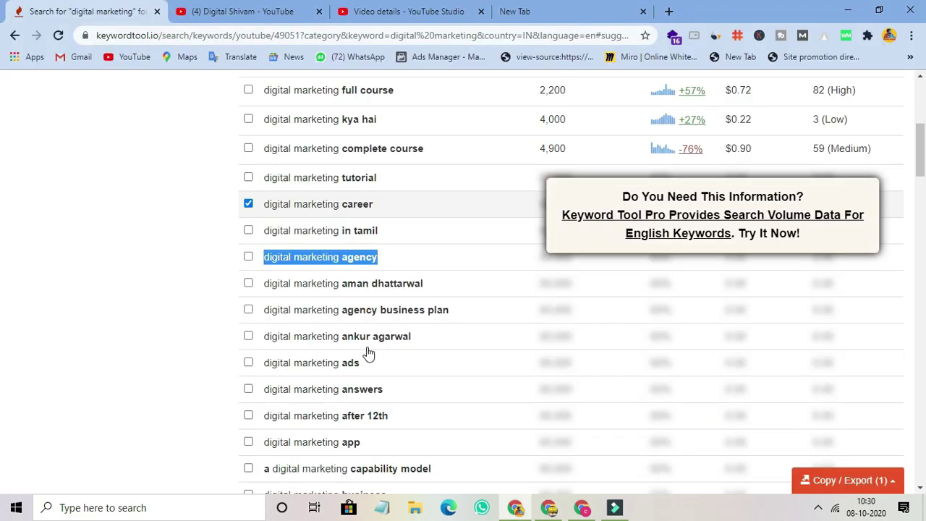
pyautogui.scroll(2, 372, 343)
pyautogui.scroll(-2, 374, 345)
pyautogui.scroll(-1, 374, 345)
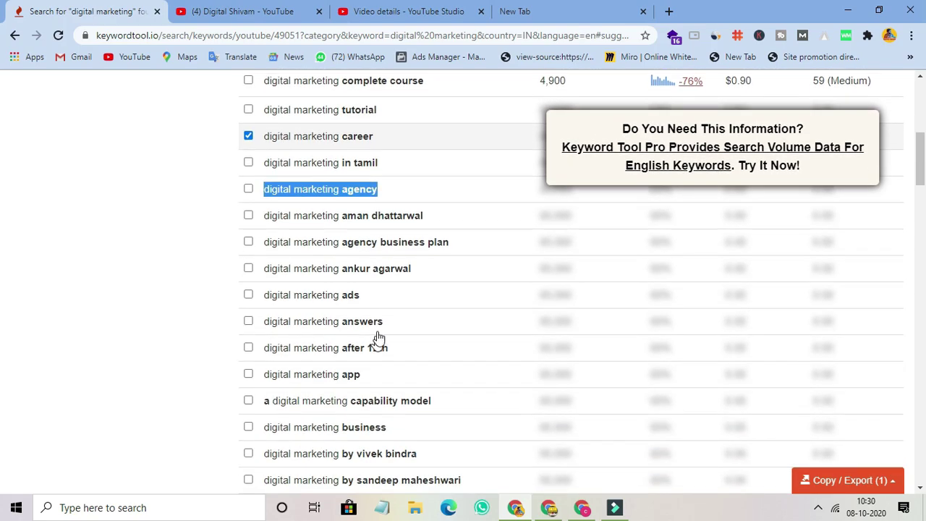
pyautogui.scroll(-1, 387, 373)
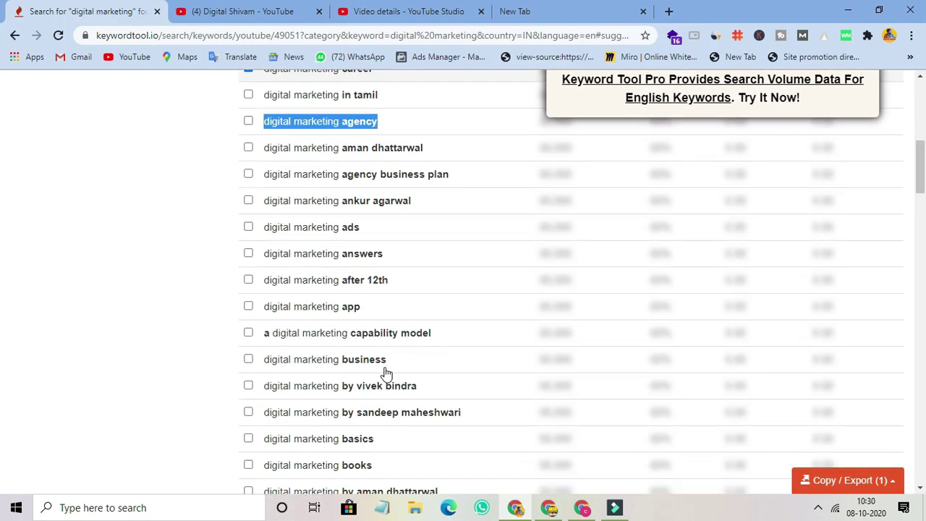
pyautogui.moveTo(394, 362); pyautogui.dragTo(258, 352)
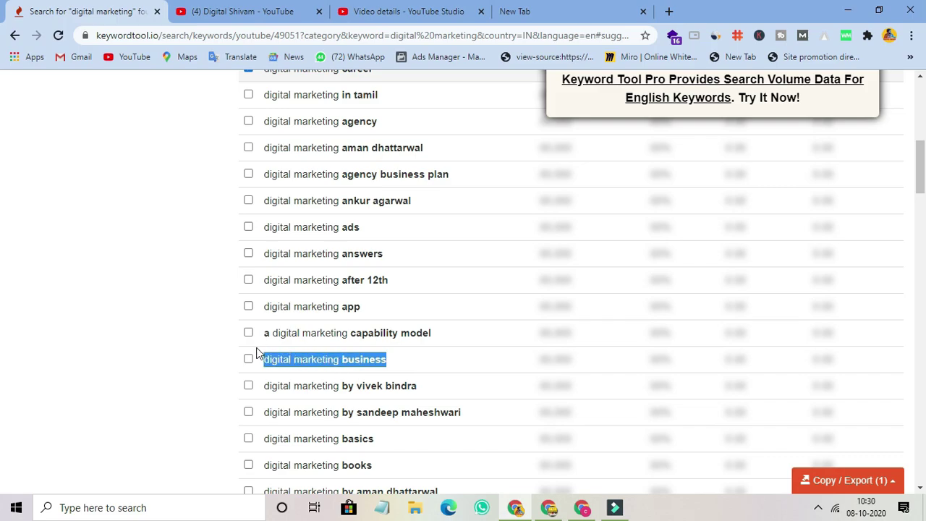
pyautogui.rightClick(316, 360)
pyautogui.click(348, 366)
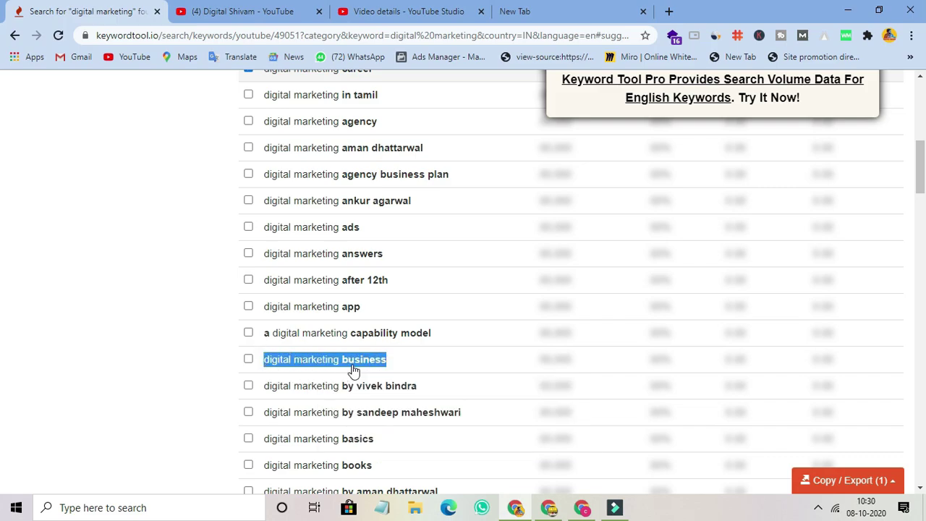
pyautogui.click(552, 509)
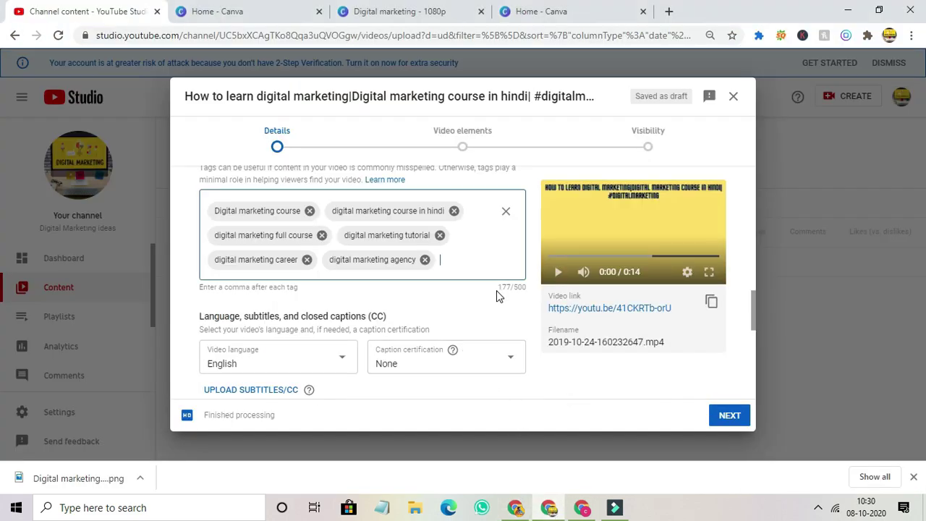
pyautogui.hotkey('ctrl', 'v')
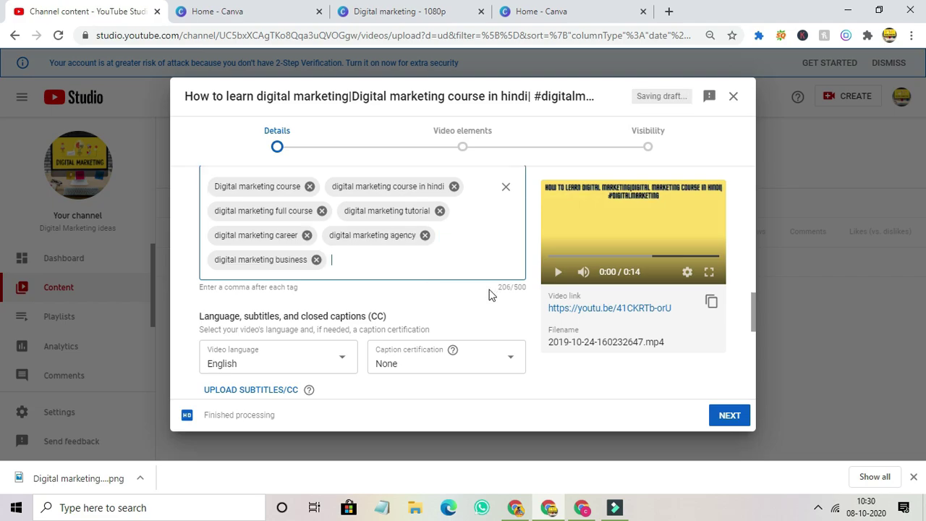
# Set the video location to Mumbai, Maharashtra.
pyautogui.scroll(-2, 490, 294)
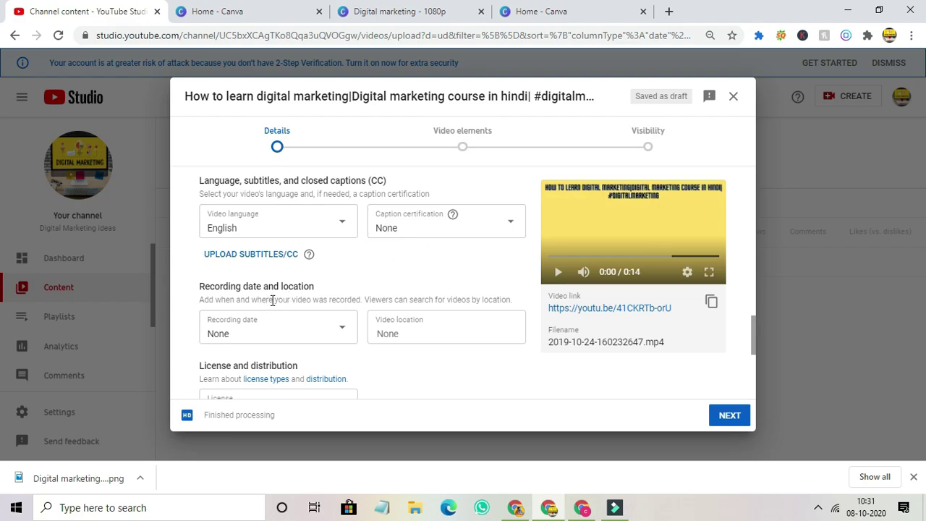
pyautogui.scroll(-1, 370, 309)
pyautogui.click(419, 261)
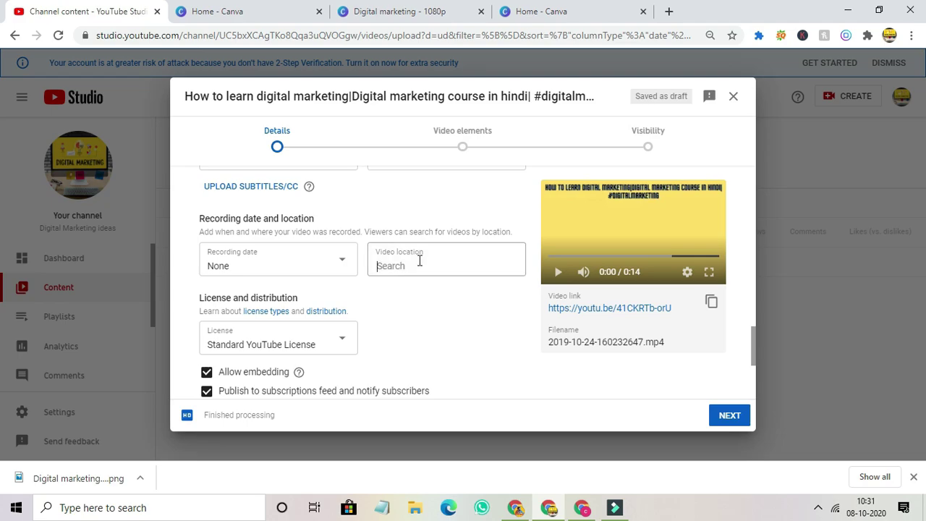
pyautogui.write('mumbai')
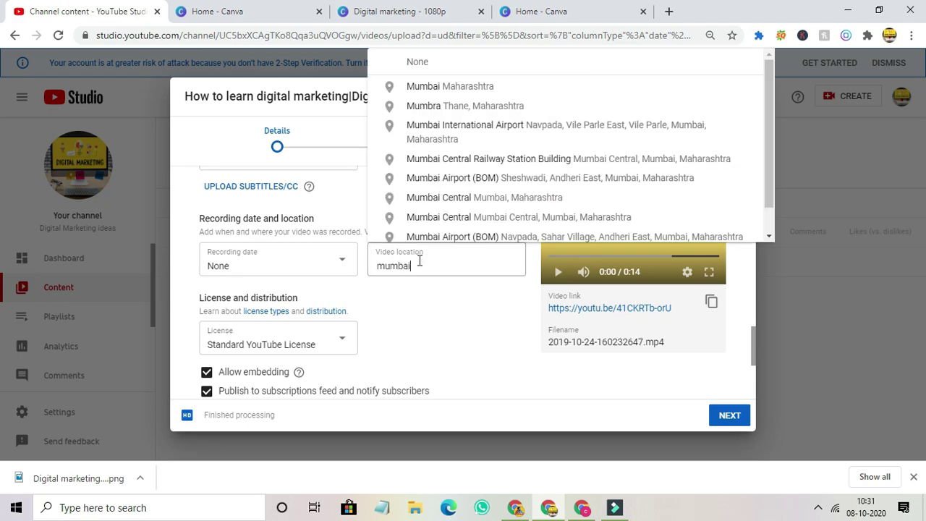
pyautogui.click(486, 86)
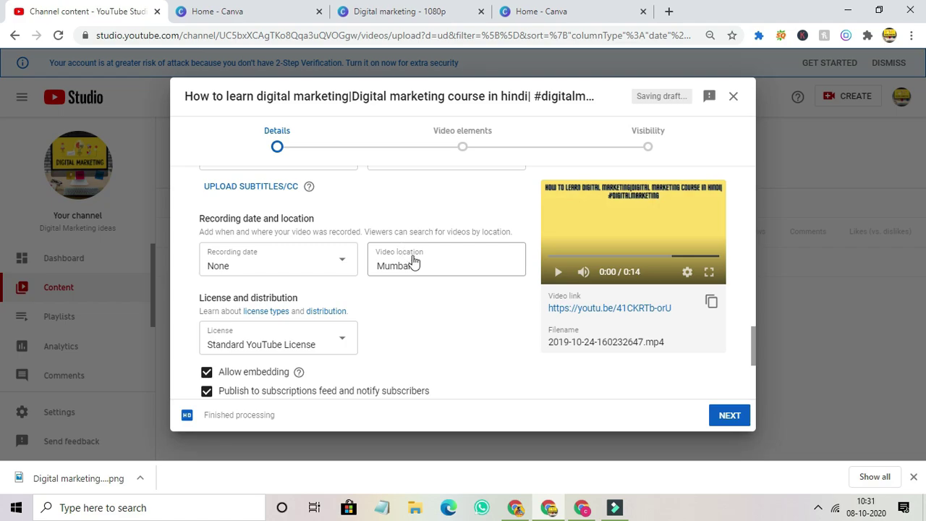
# Choose Standard YouTube License as the video's license.
pyautogui.scroll(-2, 415, 264)
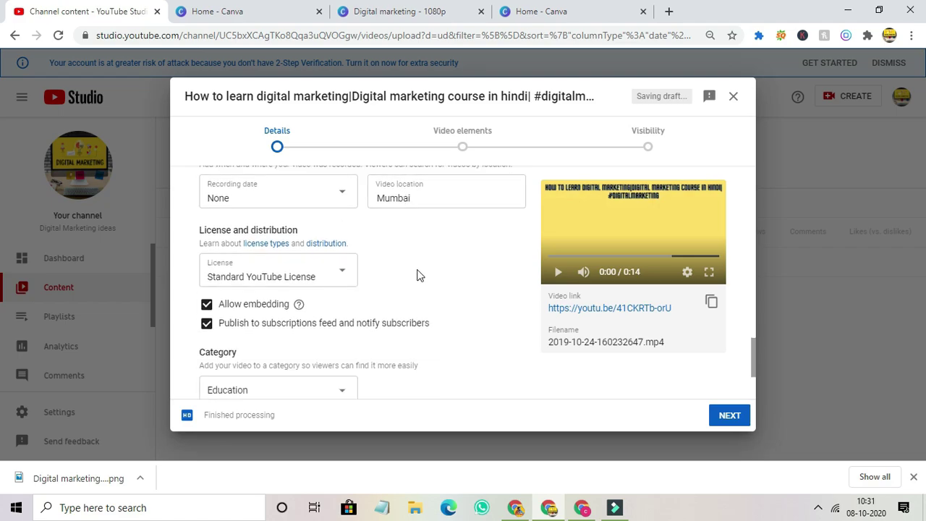
pyautogui.scroll(1, 425, 262)
pyautogui.click(337, 282)
pyautogui.scroll(-2, 416, 314)
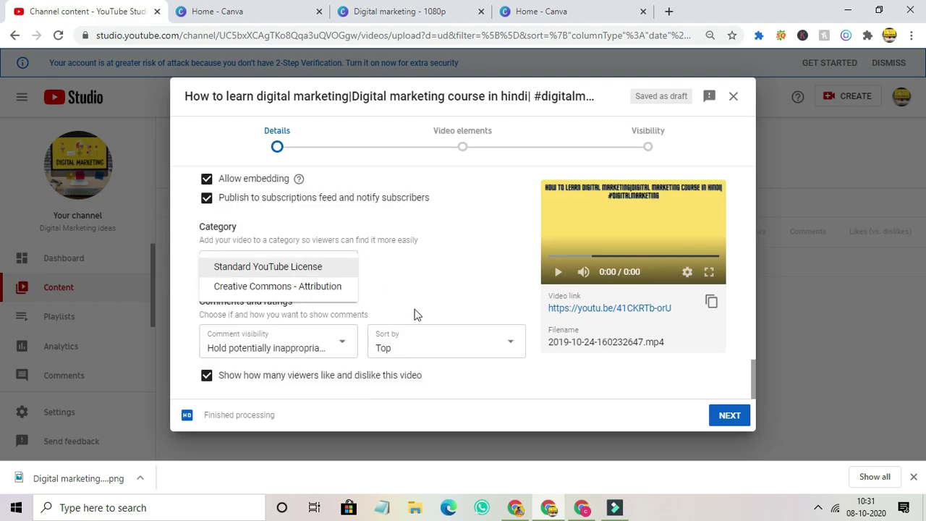
pyautogui.click(296, 269)
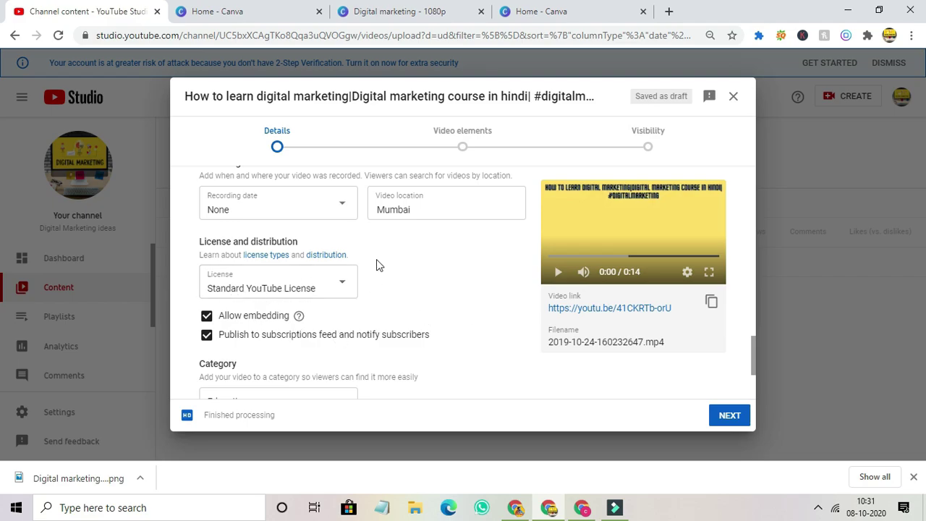
# Choose Education as the video's category.
pyautogui.scroll(-2, 413, 267)
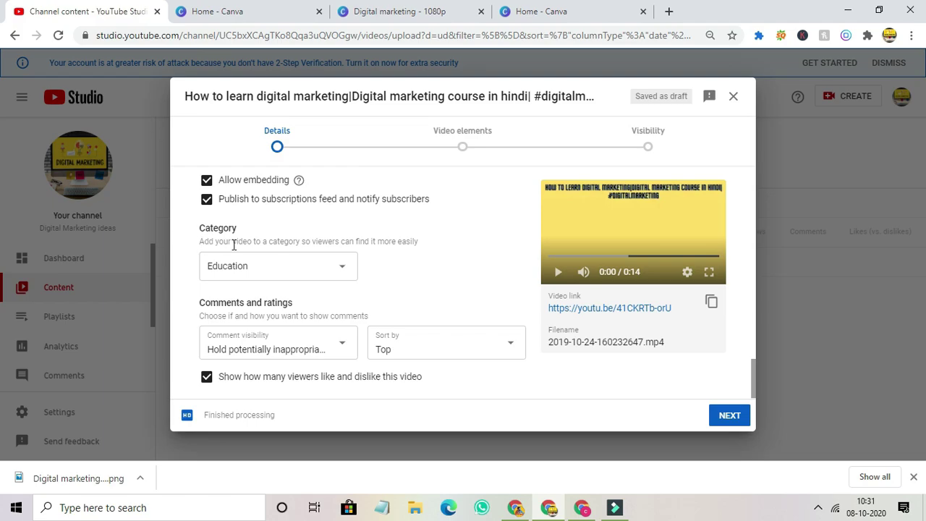
pyautogui.click(262, 274)
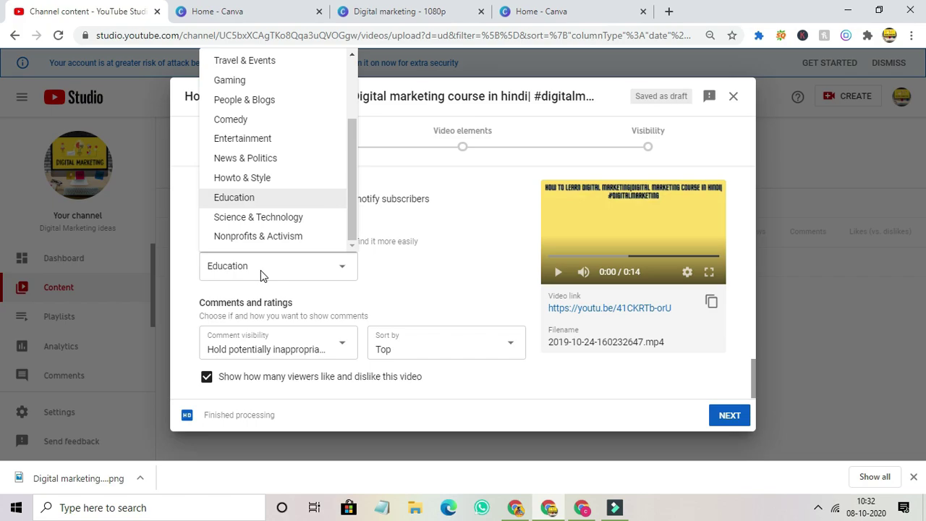
pyautogui.click(286, 203)
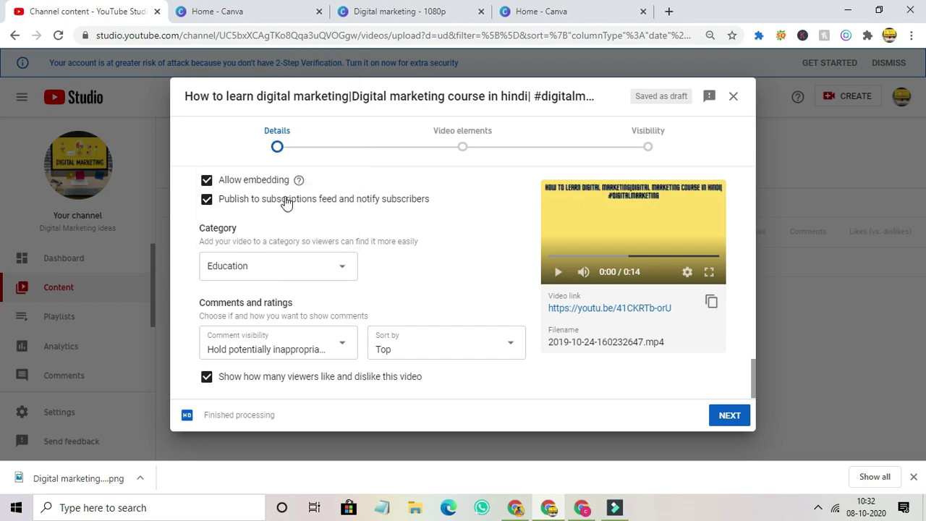
# Try Science & Technology as the video's category and set it back to Education.
pyautogui.click(309, 275)
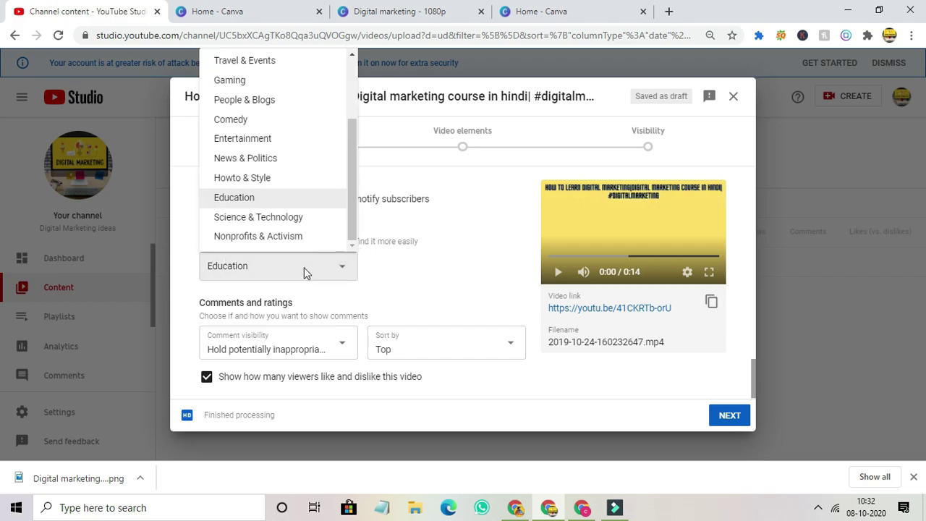
pyautogui.click(289, 220)
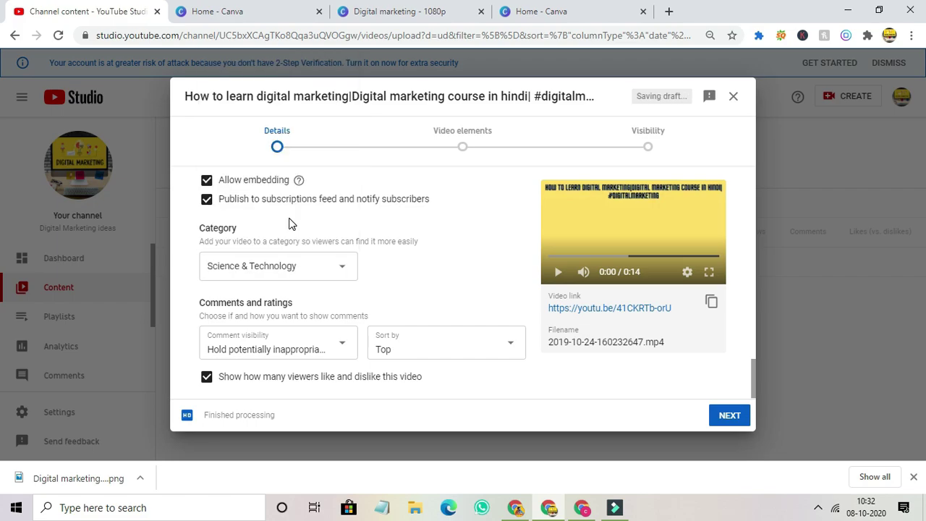
pyautogui.click(244, 265)
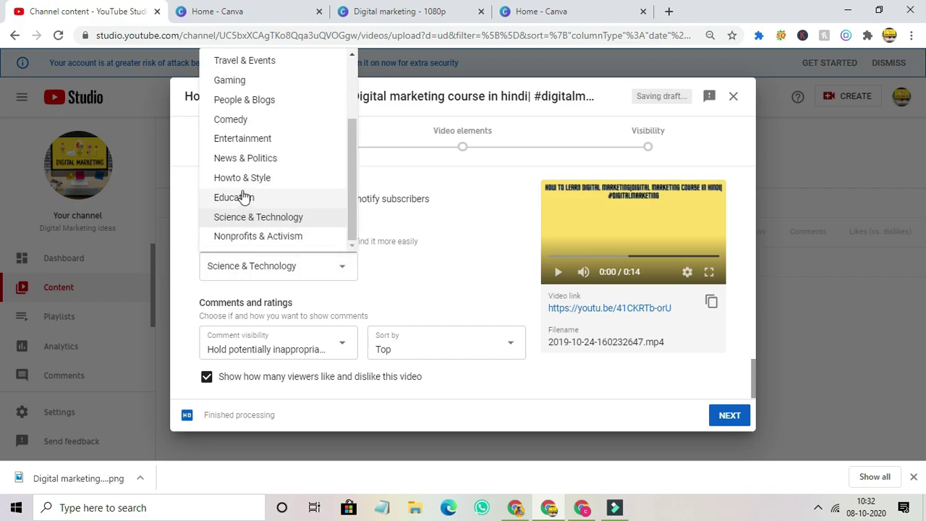
pyautogui.click(244, 196)
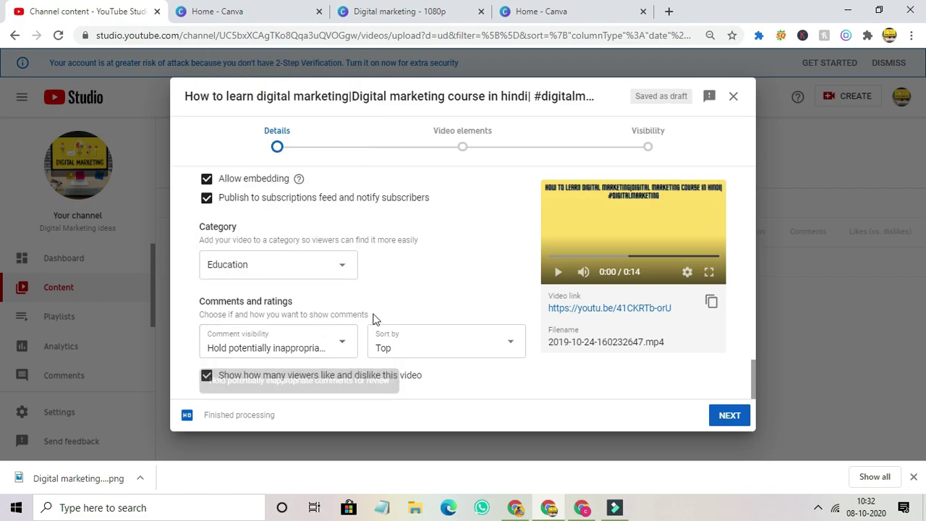
# Proceed to the video elements and save a video card at 00:00 linking to the channel's "Instamojo reseller|how to earn money through instamojo" video.
pyautogui.click(728, 416)
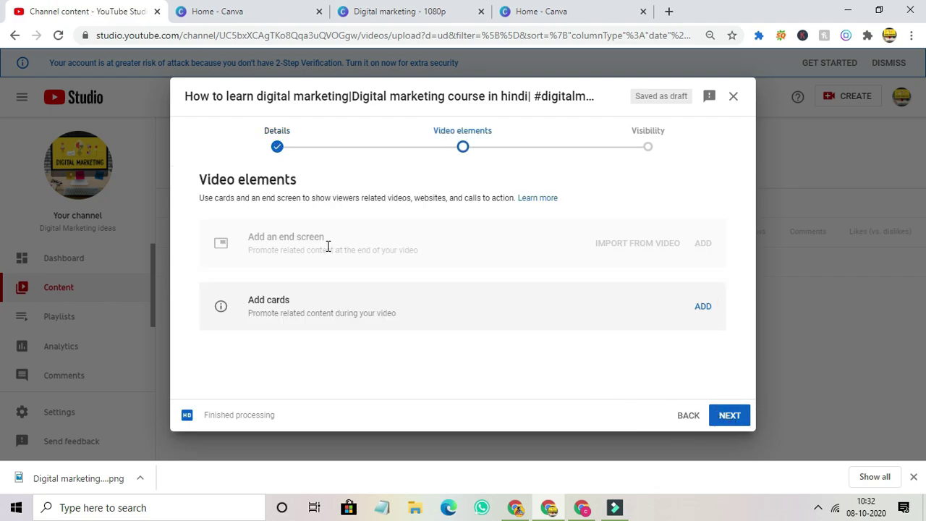
pyautogui.moveTo(248, 237); pyautogui.dragTo(273, 240)
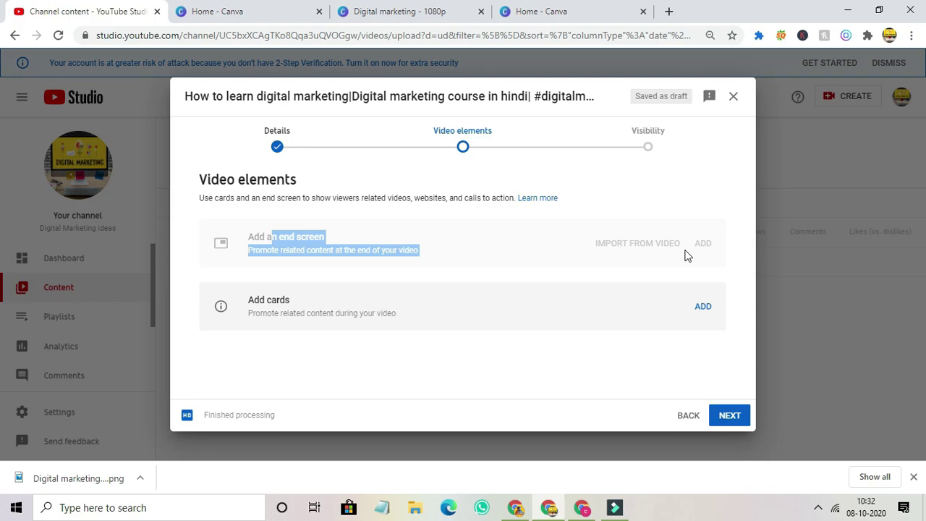
pyautogui.click(702, 309)
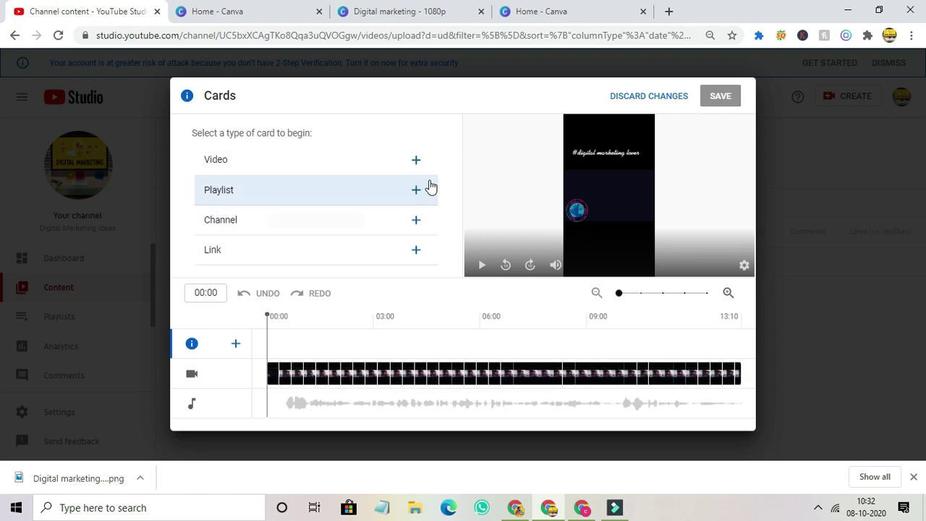
pyautogui.click(416, 160)
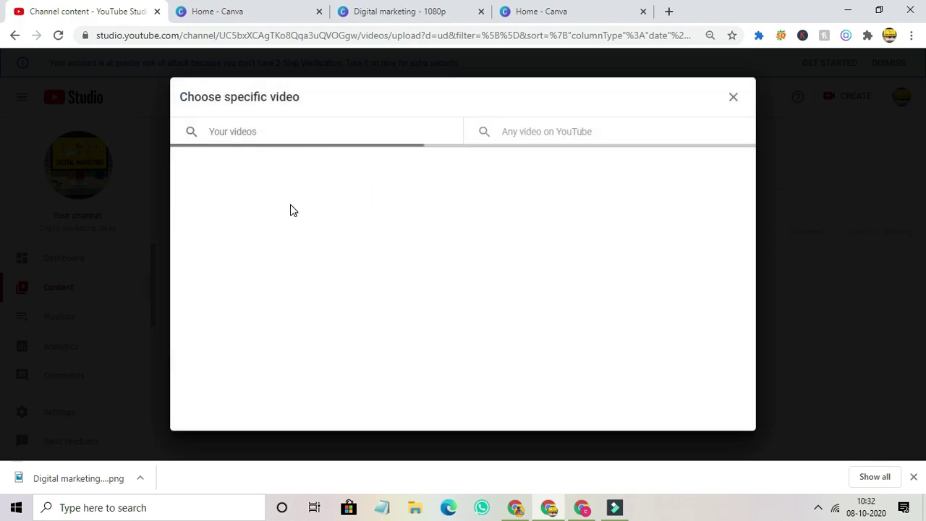
pyautogui.click(246, 207)
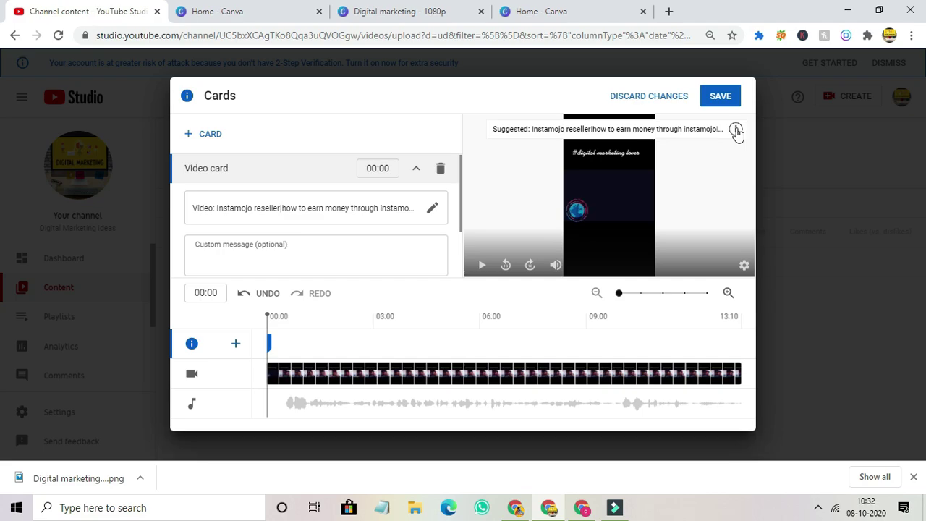
pyautogui.click(723, 97)
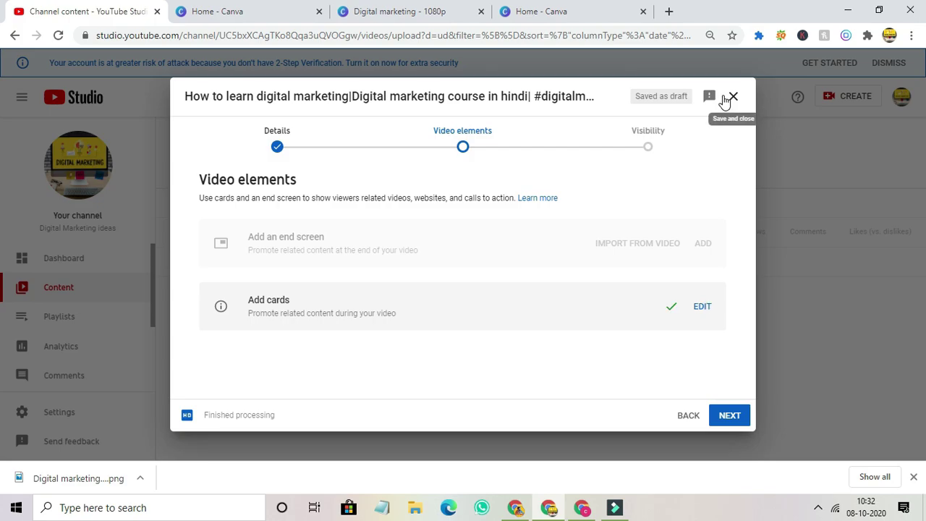
# Advance the upload to its visibility options and close the upload dialog without publishing.
pyautogui.click(727, 416)
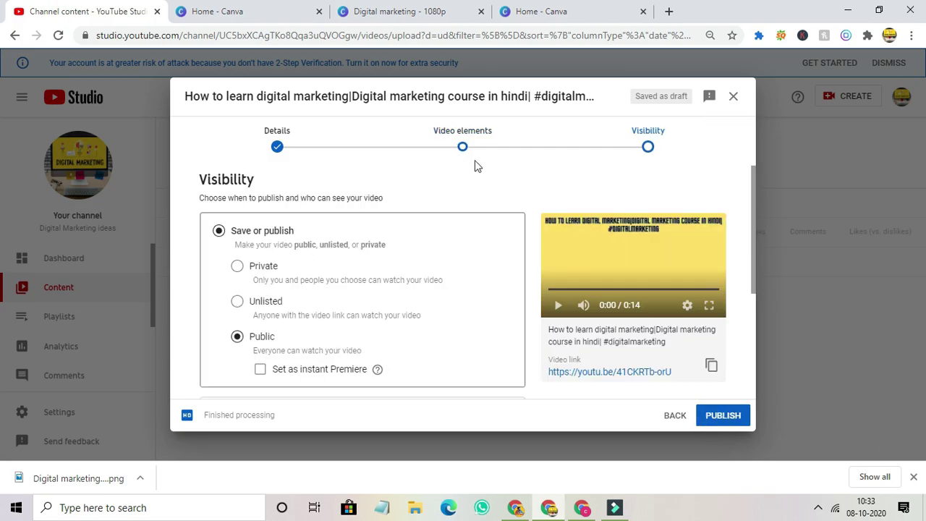
pyautogui.scroll(-1, 344, 217)
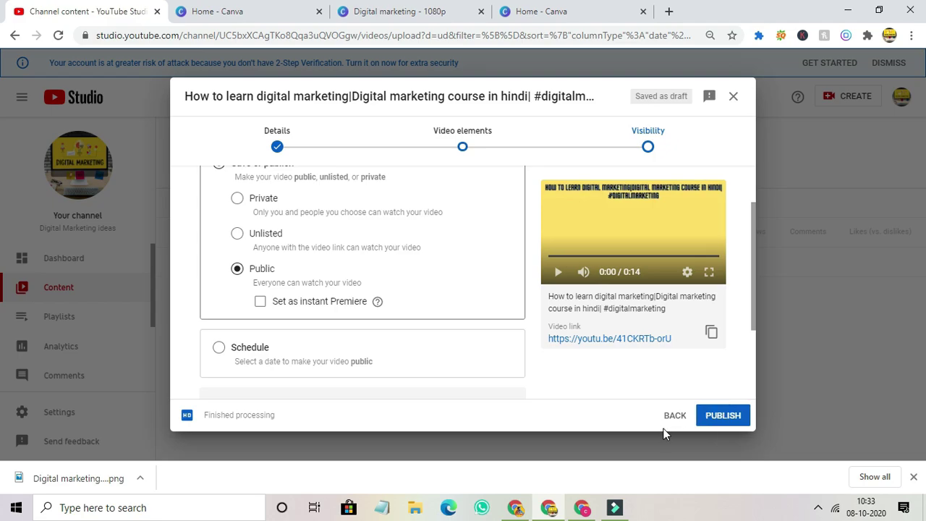
pyautogui.click(733, 96)
# Open the details of the published "How to Optimize Your Instagram Bio for Business" video and examine its title, description links, hashtags and tags.
pyautogui.click(548, 507)
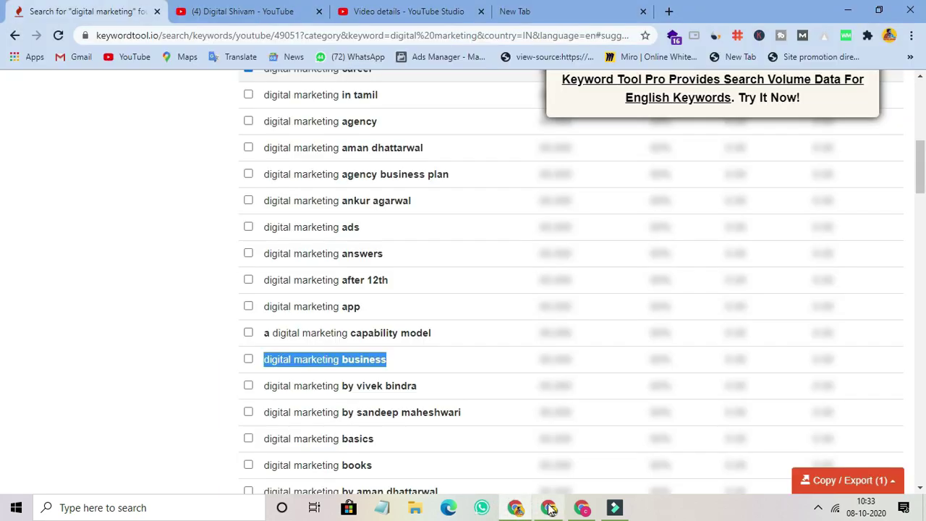
pyautogui.click(194, 12)
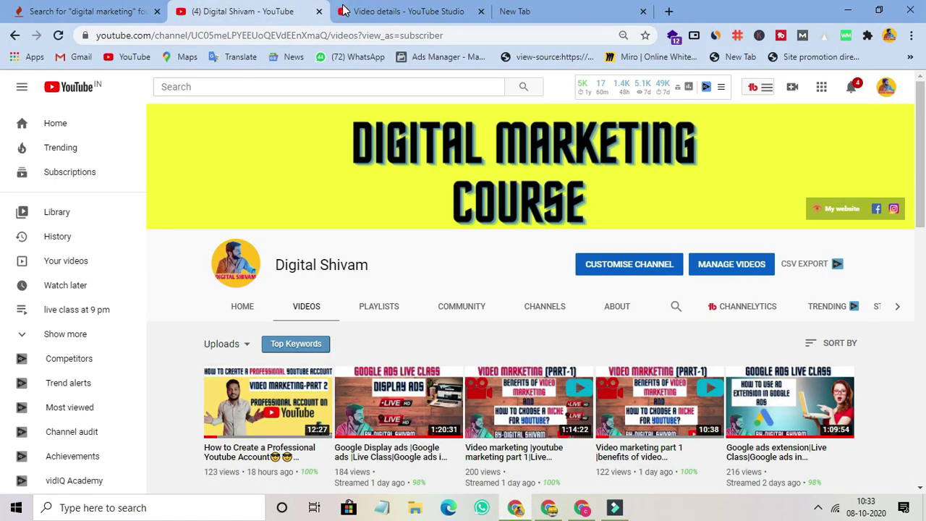
pyautogui.click(346, 11)
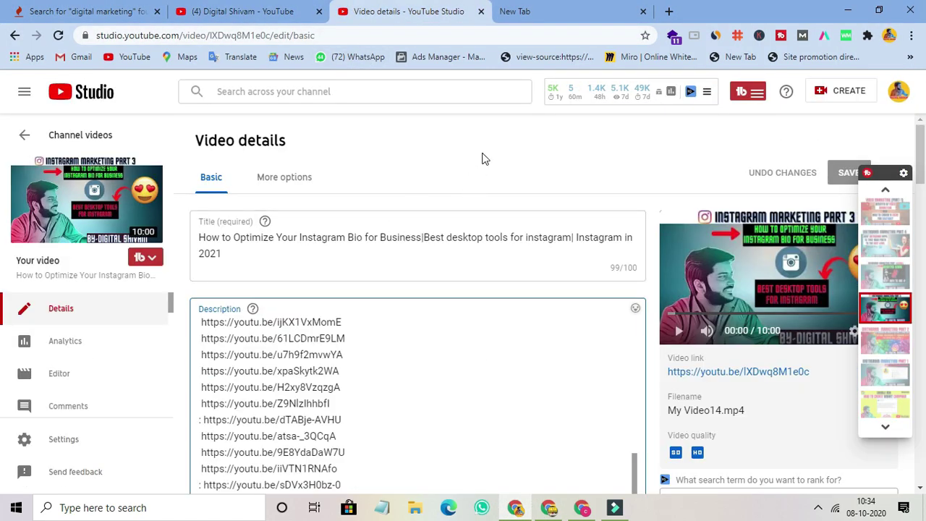
pyautogui.scroll(-1, 299, 219)
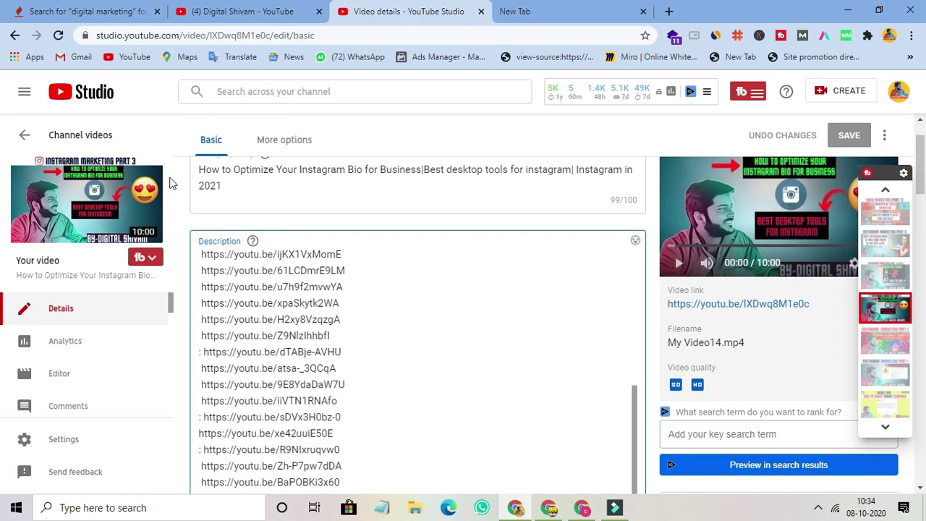
pyautogui.scroll(-1, 478, 318)
pyautogui.scroll(-6, 478, 318)
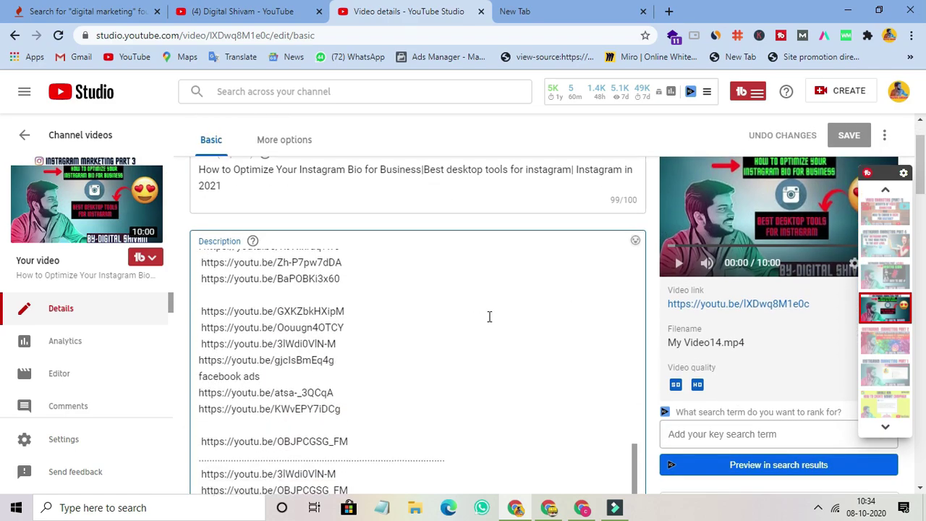
pyautogui.scroll(-4, 667, 291)
pyautogui.scroll(-15, 667, 292)
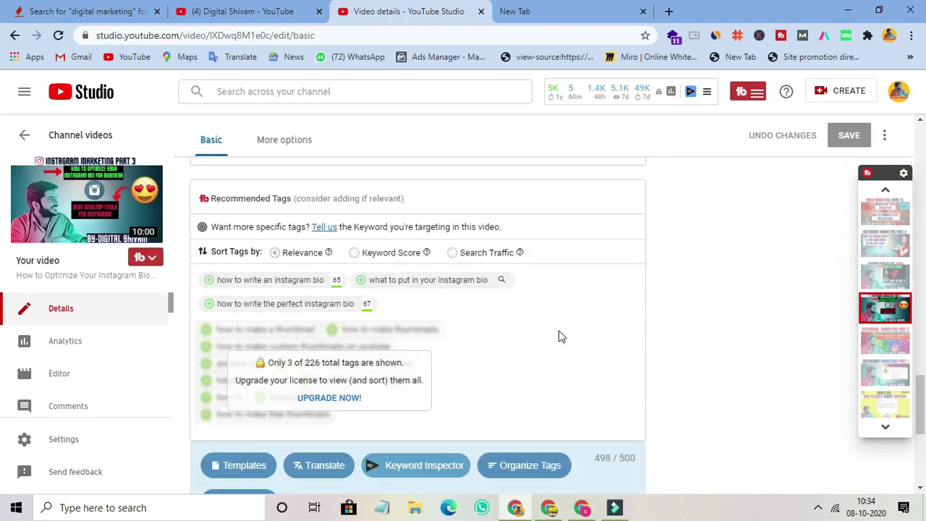
pyautogui.scroll(15, 558, 333)
pyautogui.scroll(2, 574, 297)
pyautogui.scroll(-5, 574, 293)
pyautogui.tripleClick(574, 278)
pyautogui.scroll(6, 673, 333)
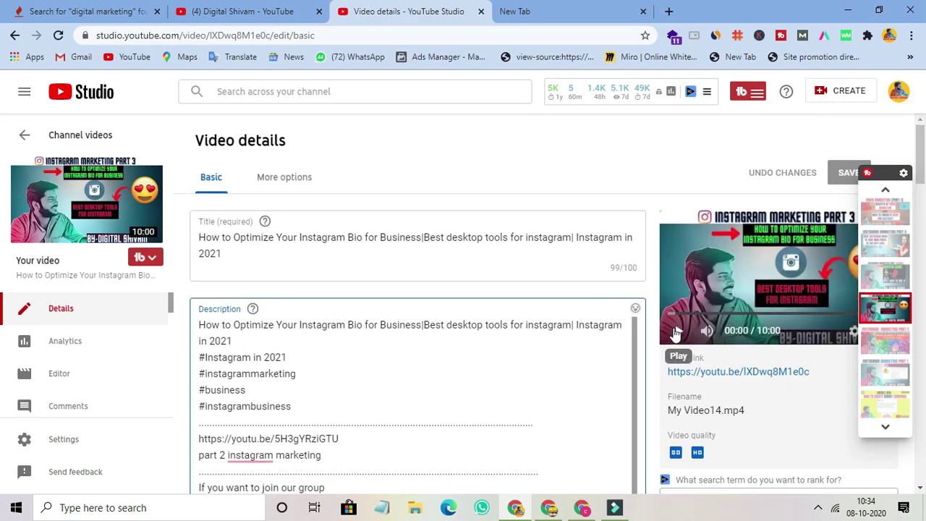